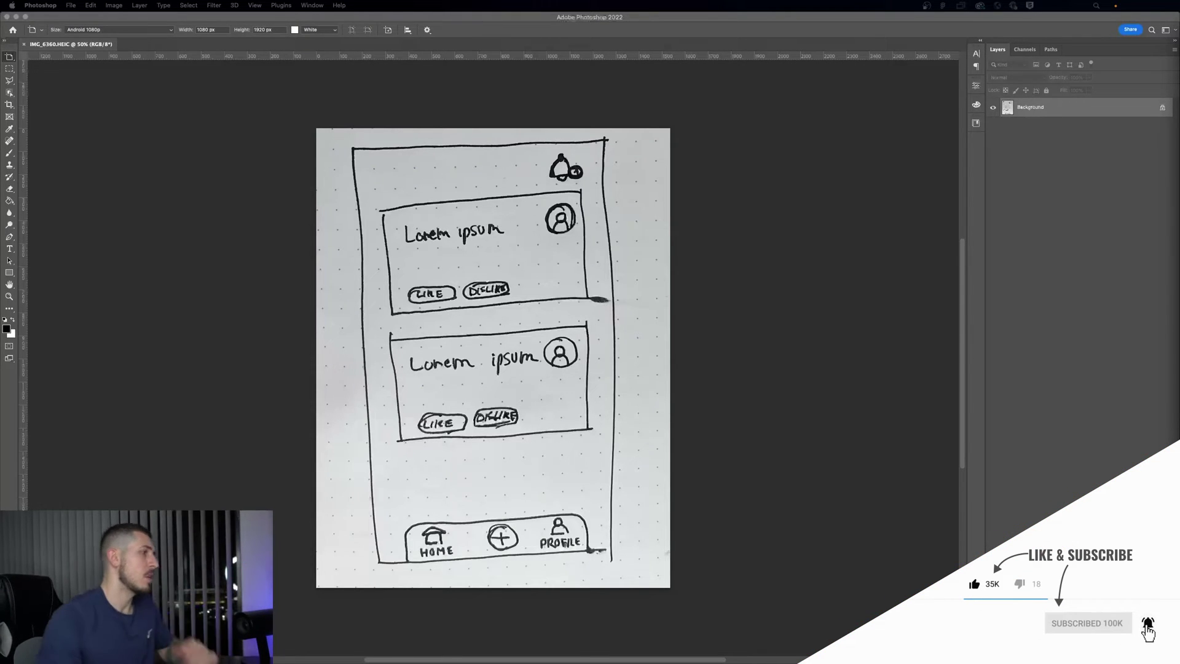
Step: Focus Photoshop and try the Move and Object Selection tools in the toolbar
click(378, 262)
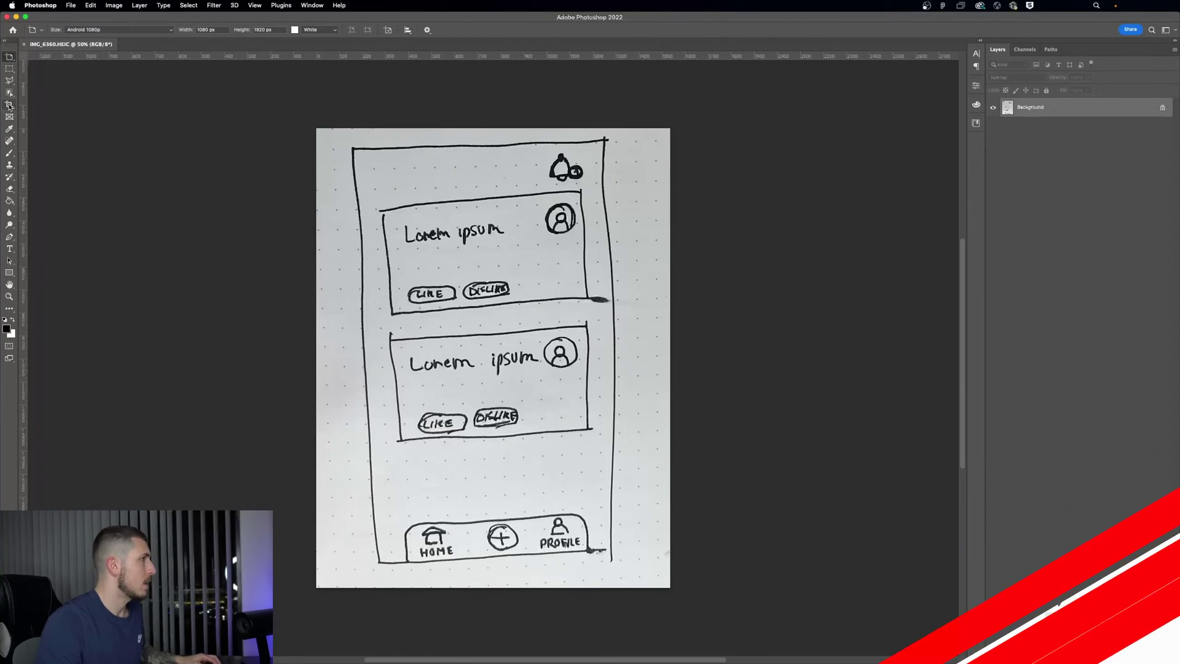
drag(10, 57, 31, 56)
click(31, 56)
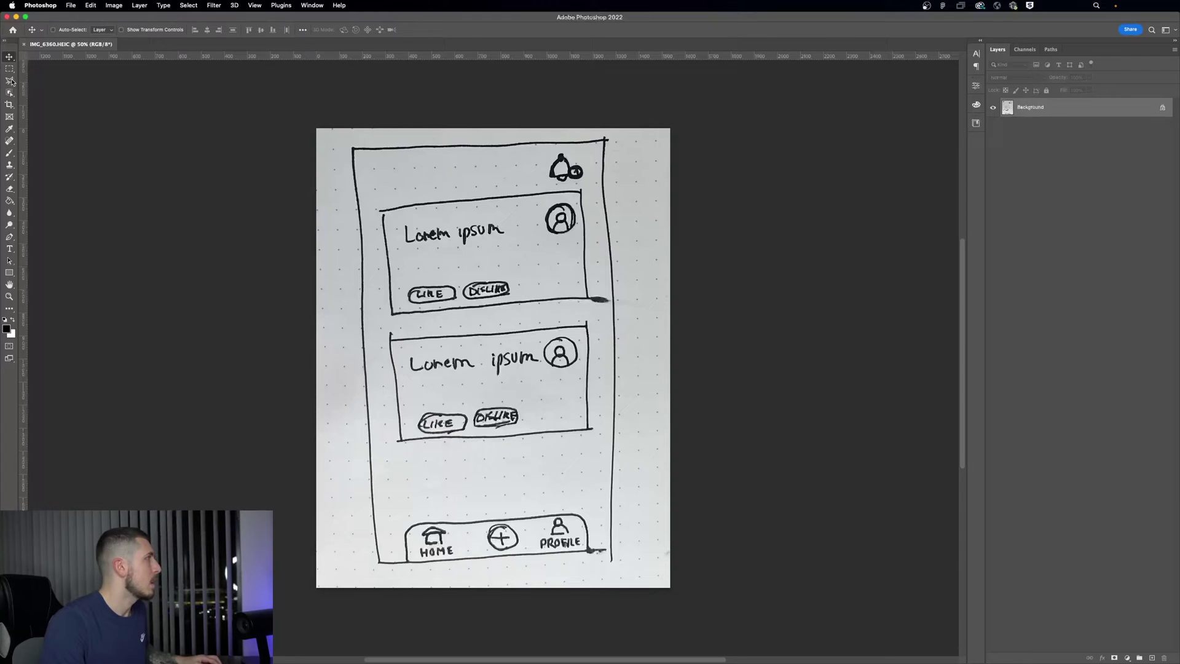
key(w)
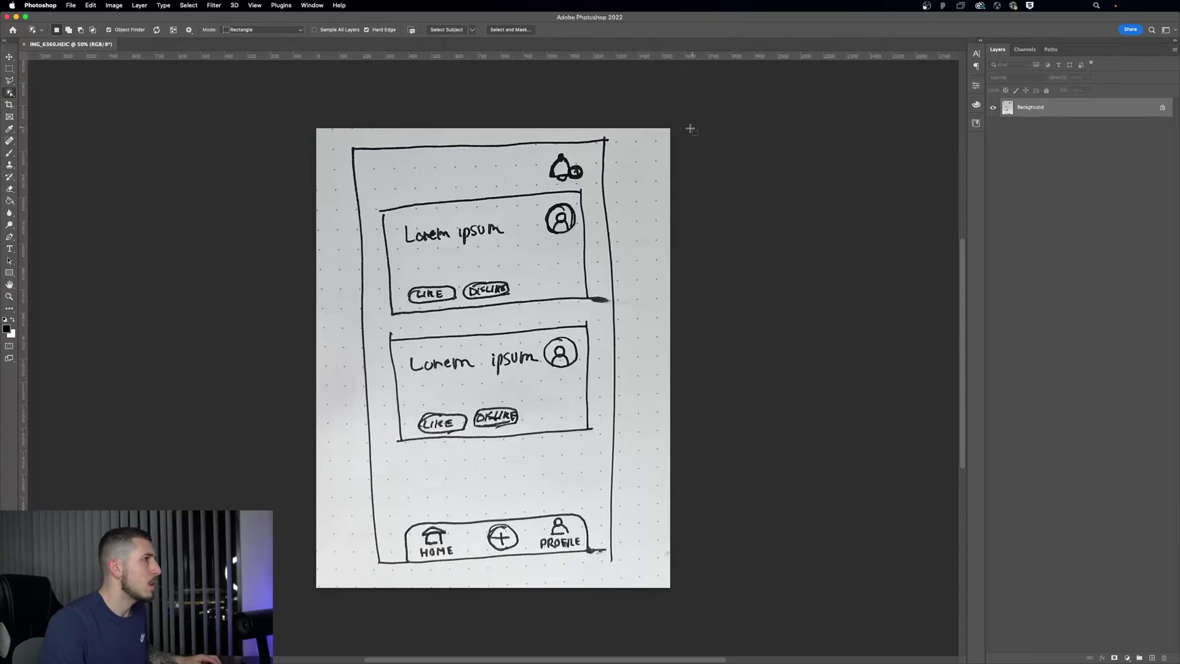
click(11, 57)
Step: Rotate the sketch photo about 2° with the Crop tool and commit the crop
click(9, 104)
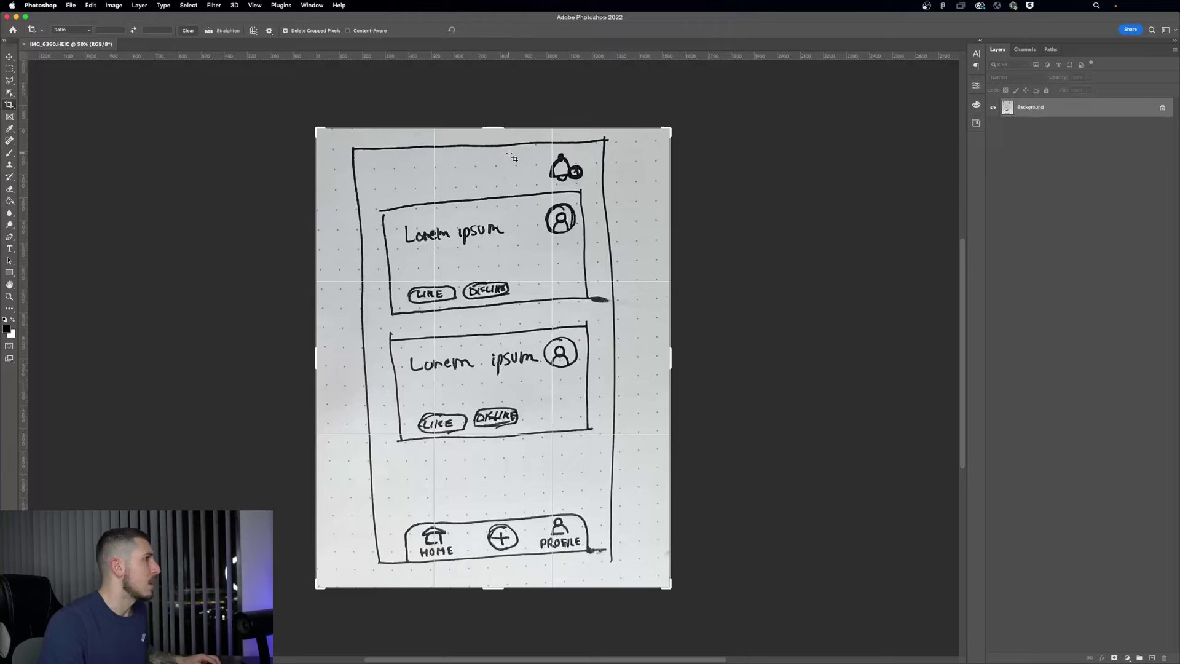
mouse_move(676, 126)
mouse_down()
mouse_move(698, 113)
mouse_move(686, 129)
mouse_up()
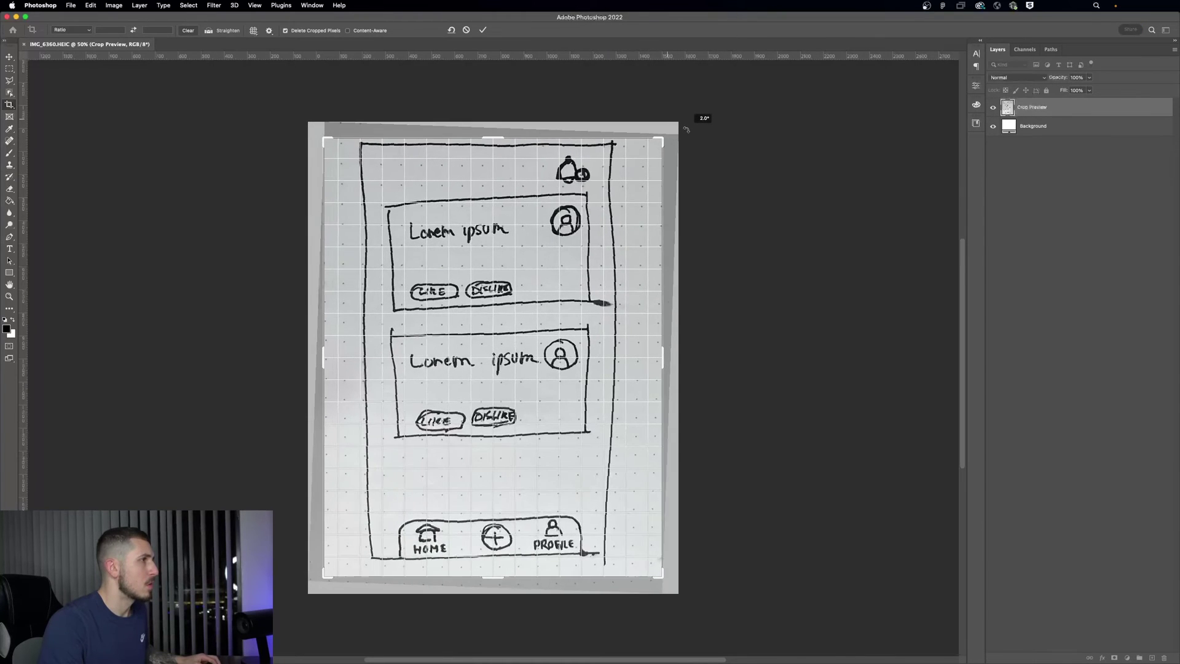
click(482, 30)
Step: Add a Curves adjustment layer and shape the curve to brighten and add contrast
key(v)
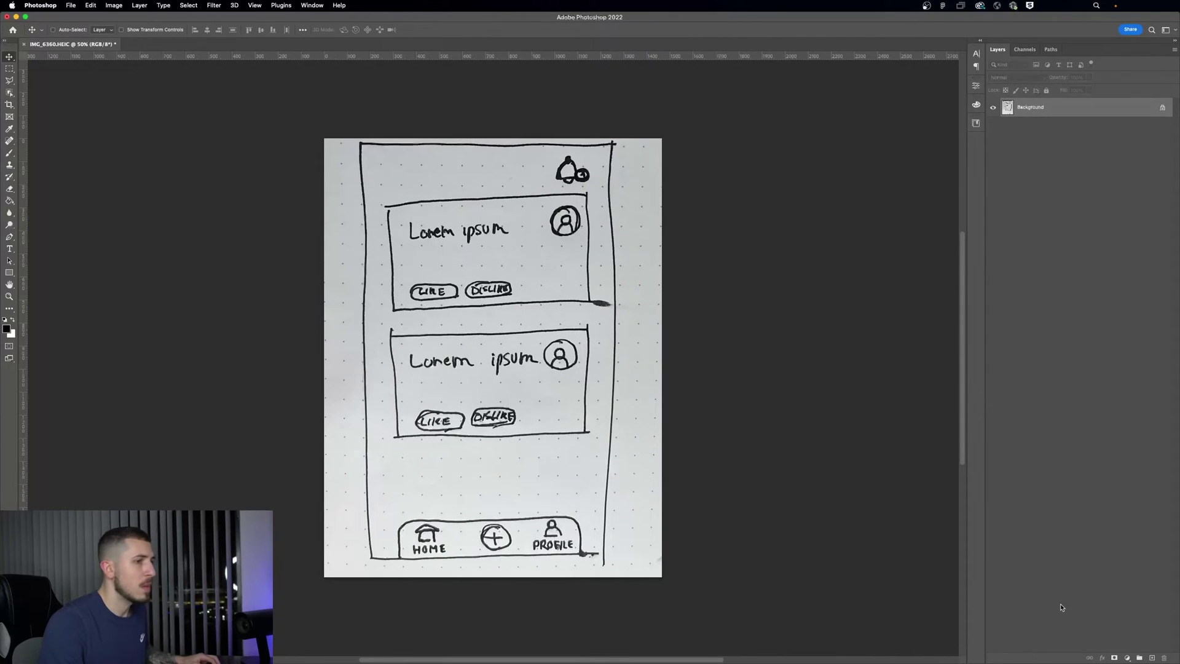
click(1128, 657)
click(1142, 499)
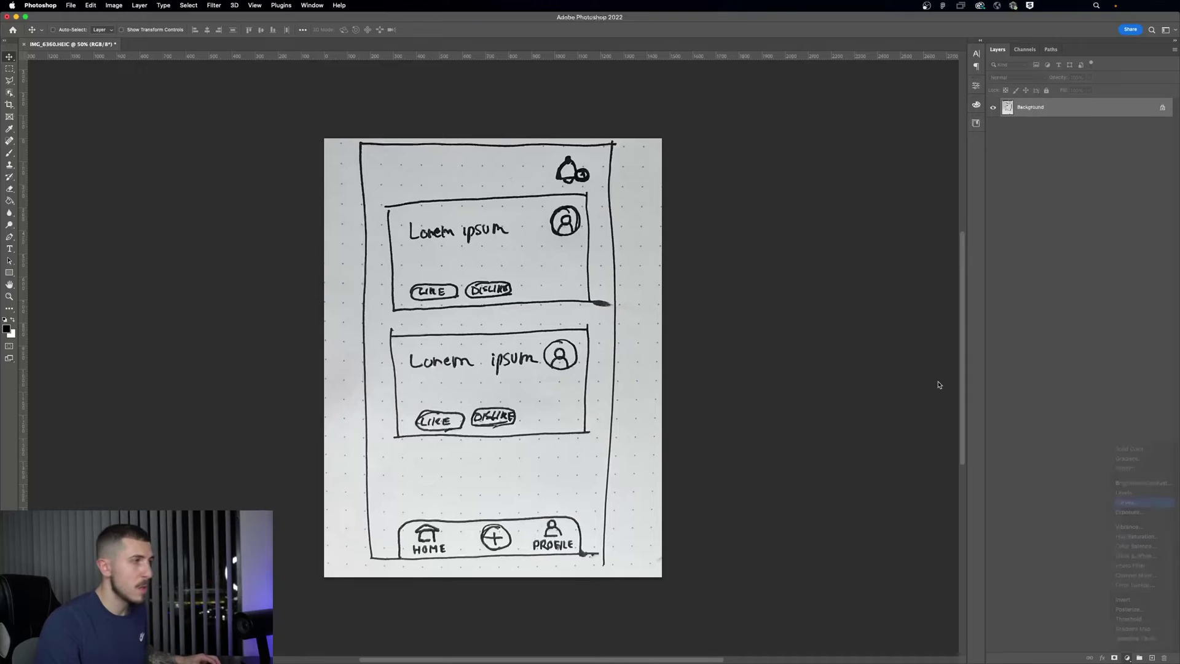
drag(902, 177, 892, 177)
drag(862, 225, 877, 229)
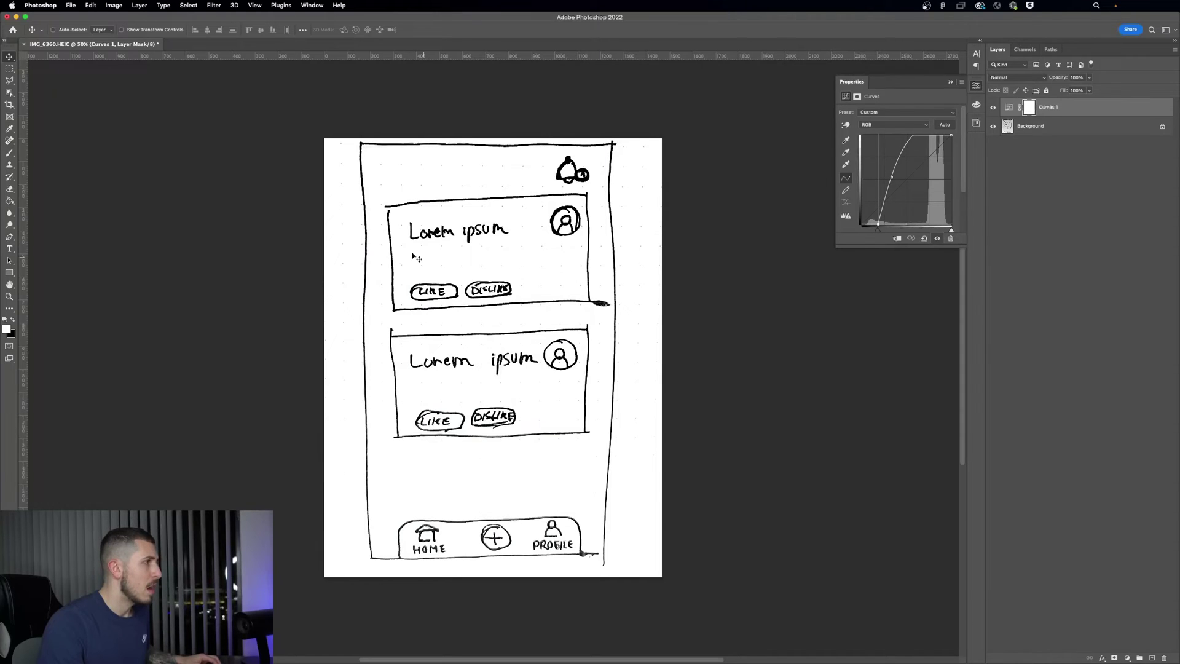
drag(879, 224, 872, 229)
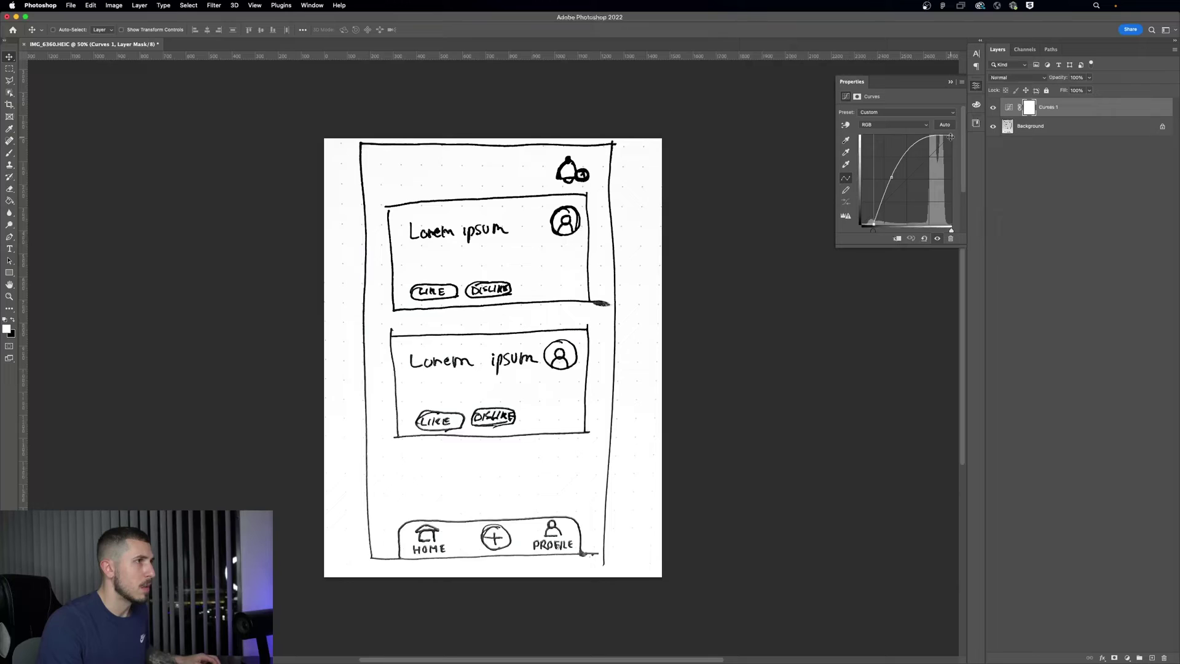
drag(951, 136, 948, 136)
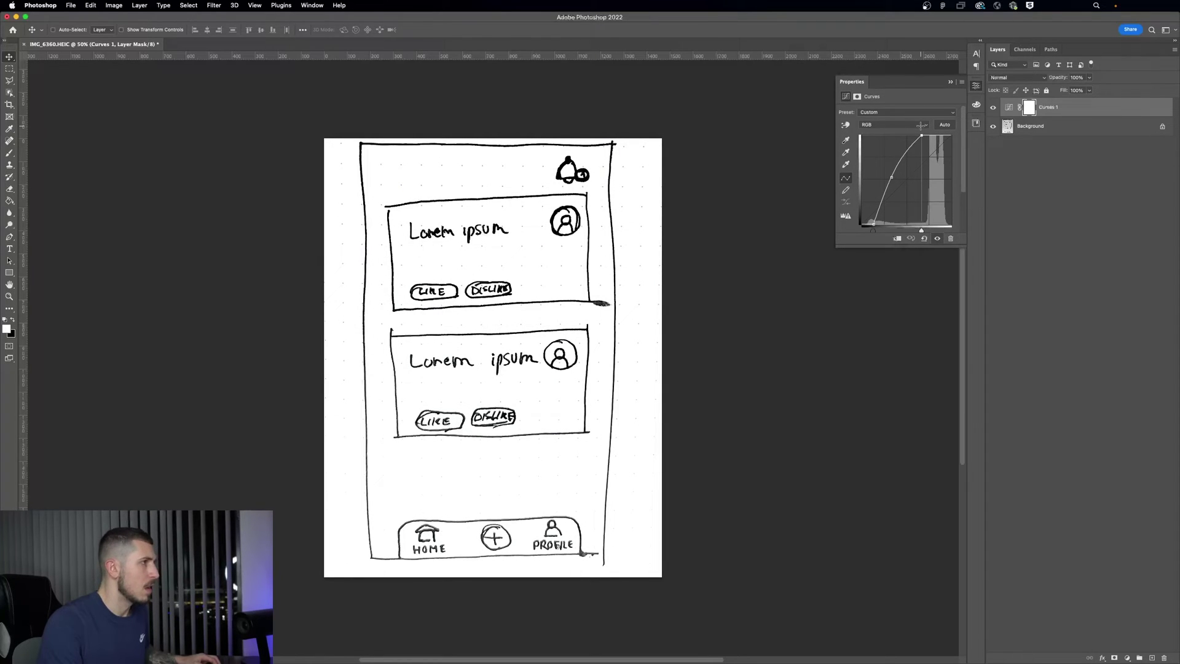
Step: Close the curve properties and toggle Curves 1 visibility to compare before and after
click(950, 83)
click(992, 108)
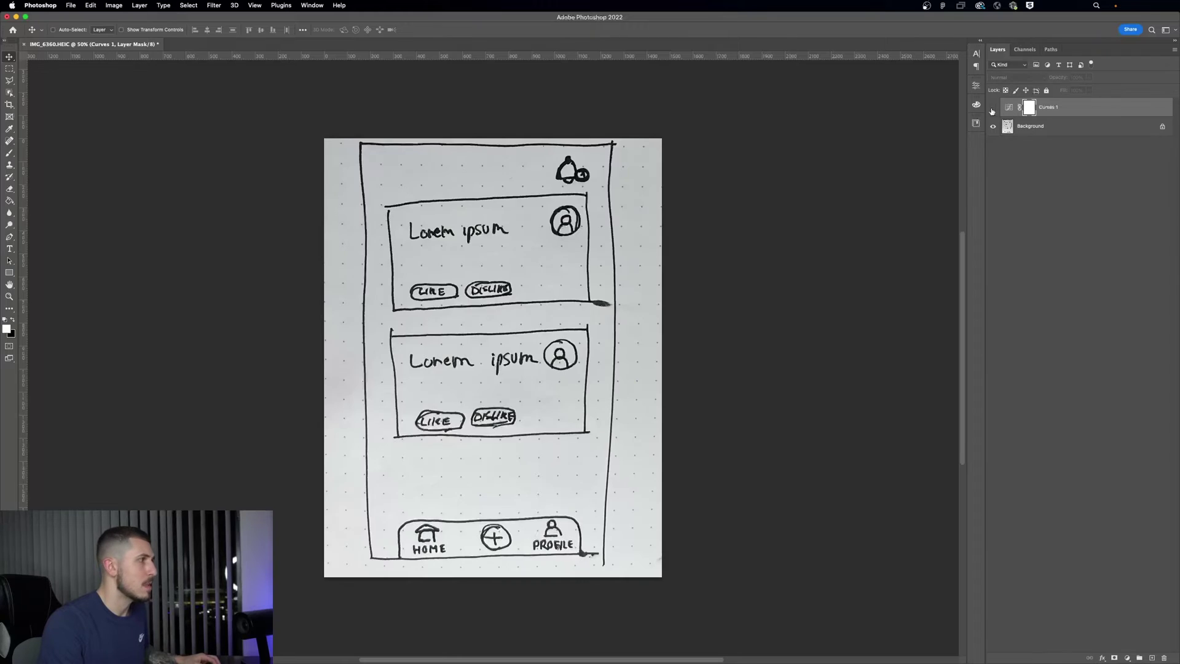
click(992, 108)
click(992, 108)
click(992, 109)
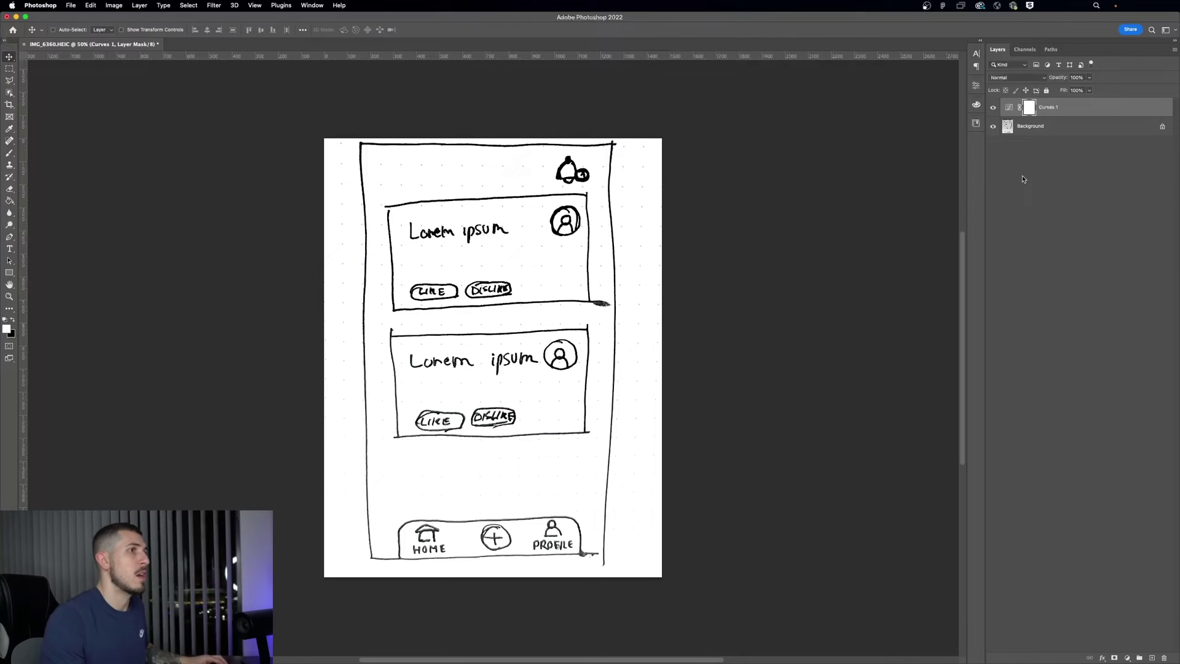
Step: Select Curves 1 and Background together and merge them with Ctrl+E
click(1038, 136)
click(1061, 112)
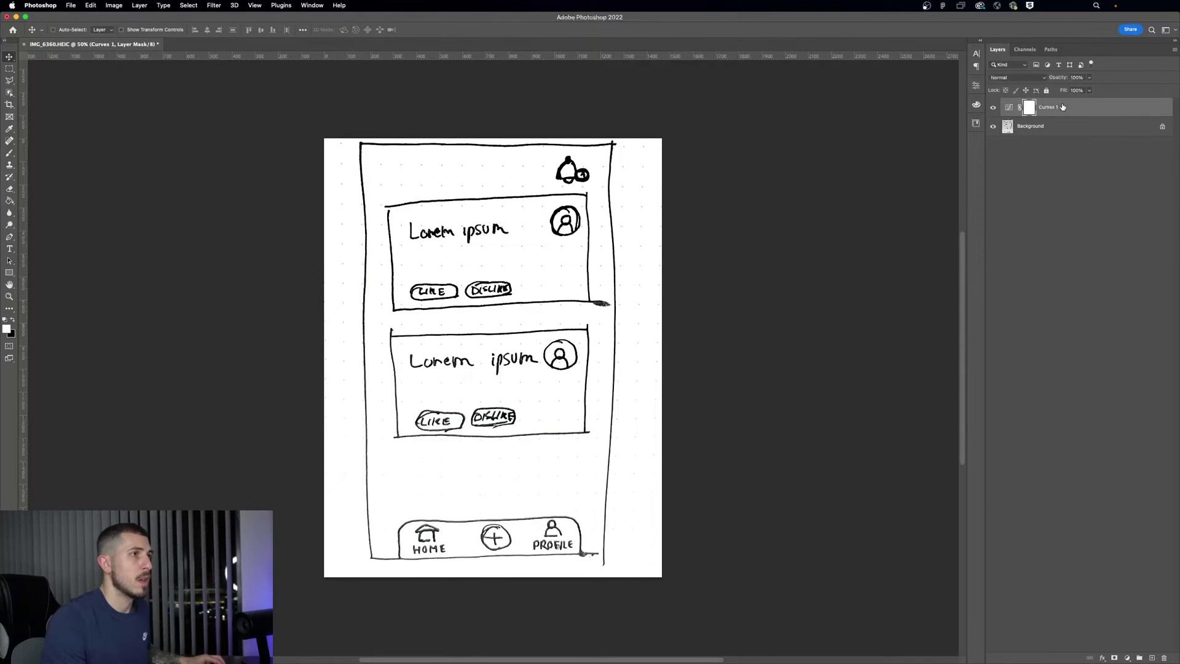
key(c)
click(1059, 124)
key(e)
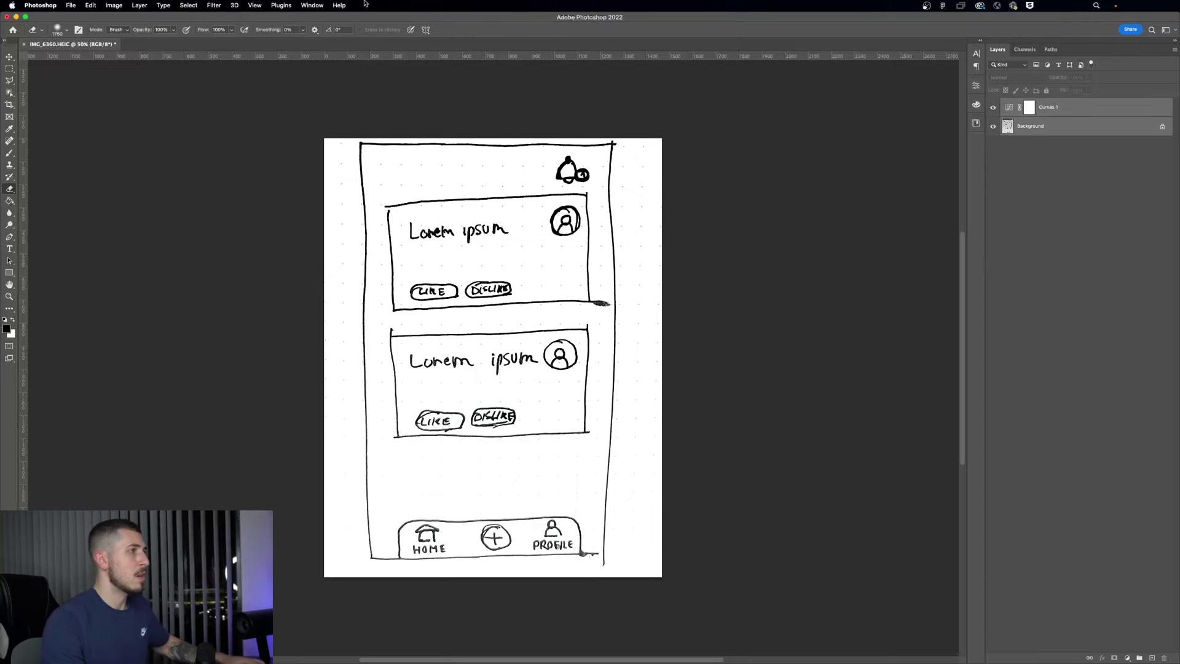
click(1074, 114)
key(ctrl+e)
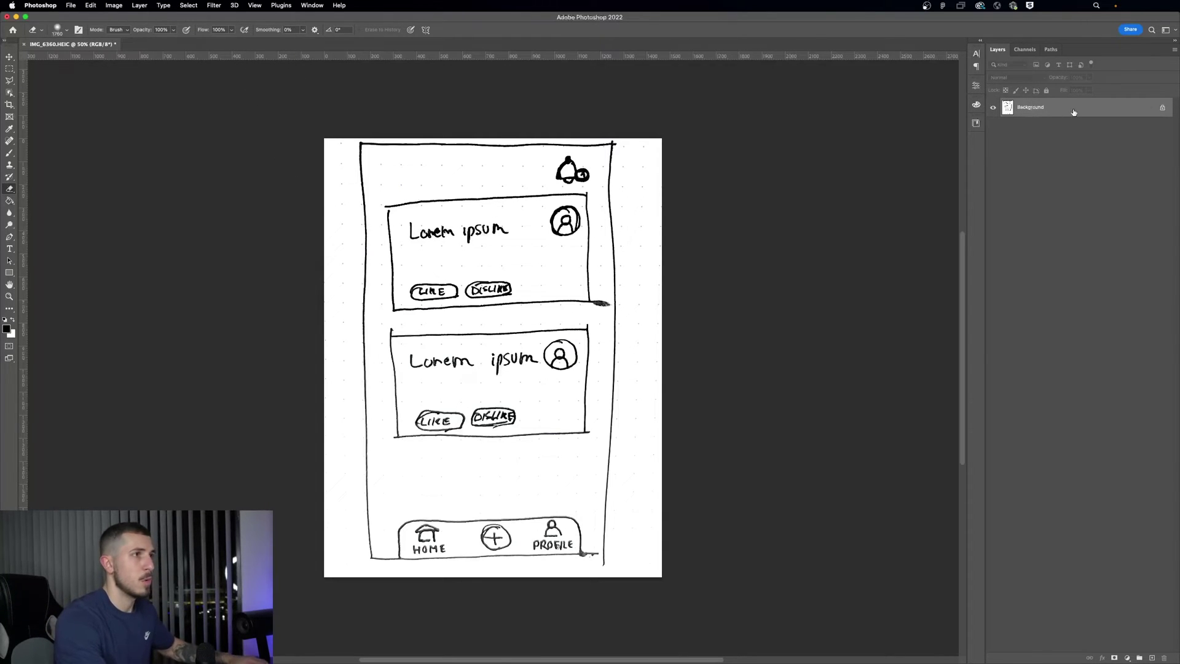
Step: Quick Export the layer as a PNG named sketch to the Desktop, then switch to Chrome
right_click(1074, 112)
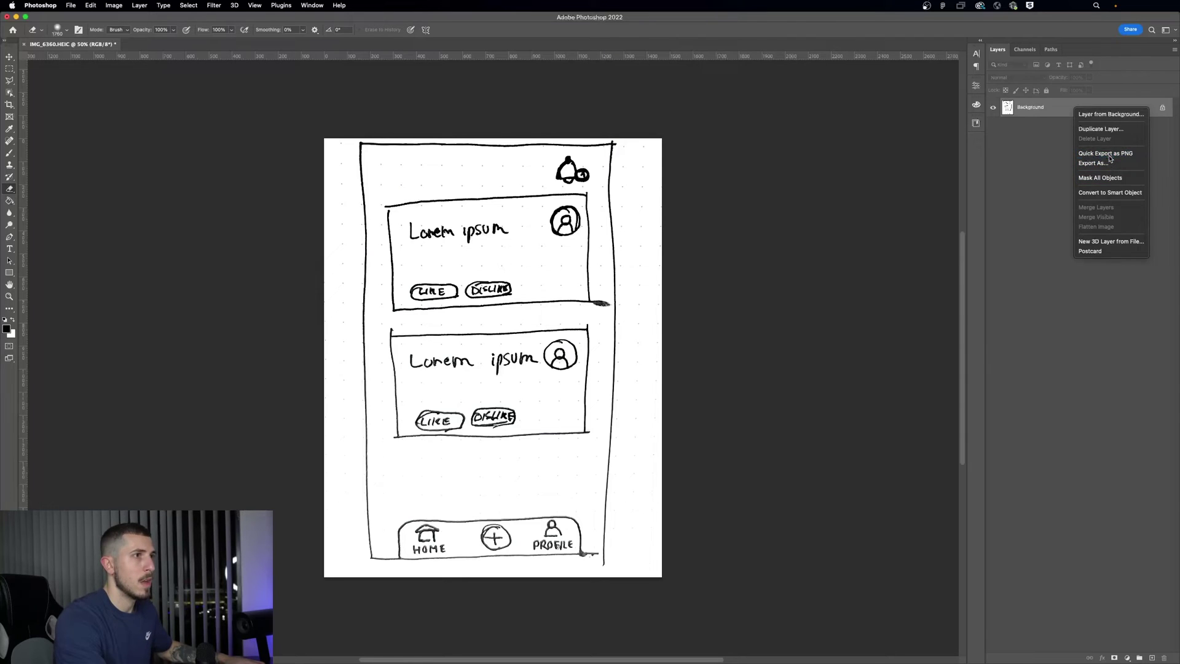
click(1113, 164)
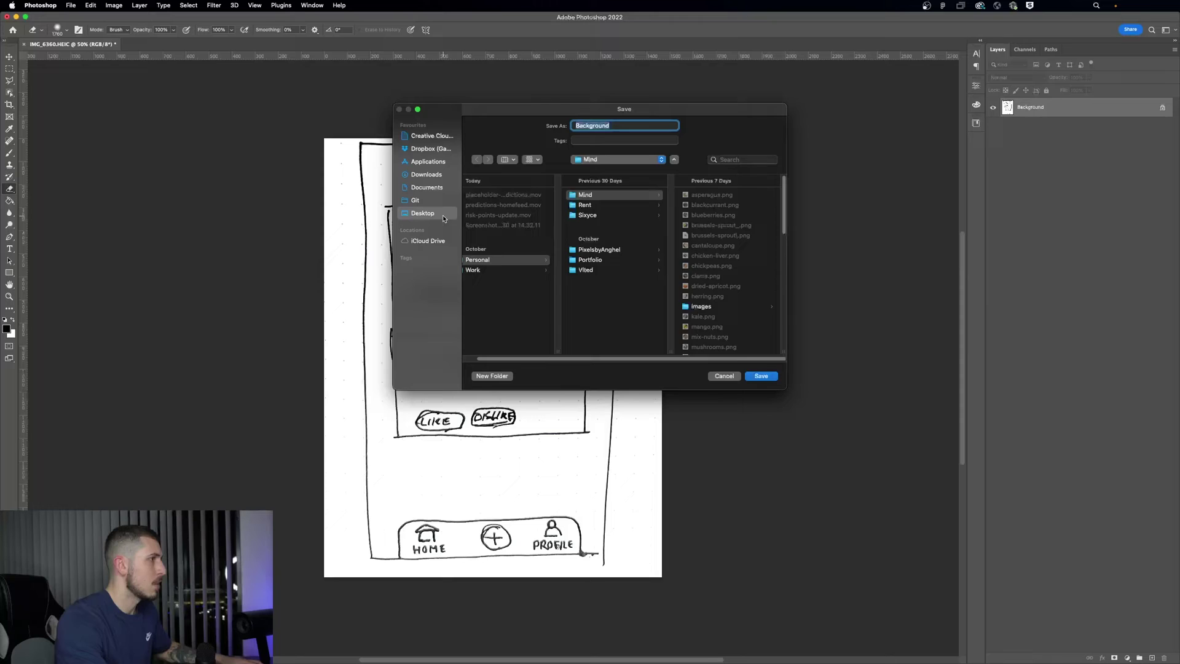
click(442, 215)
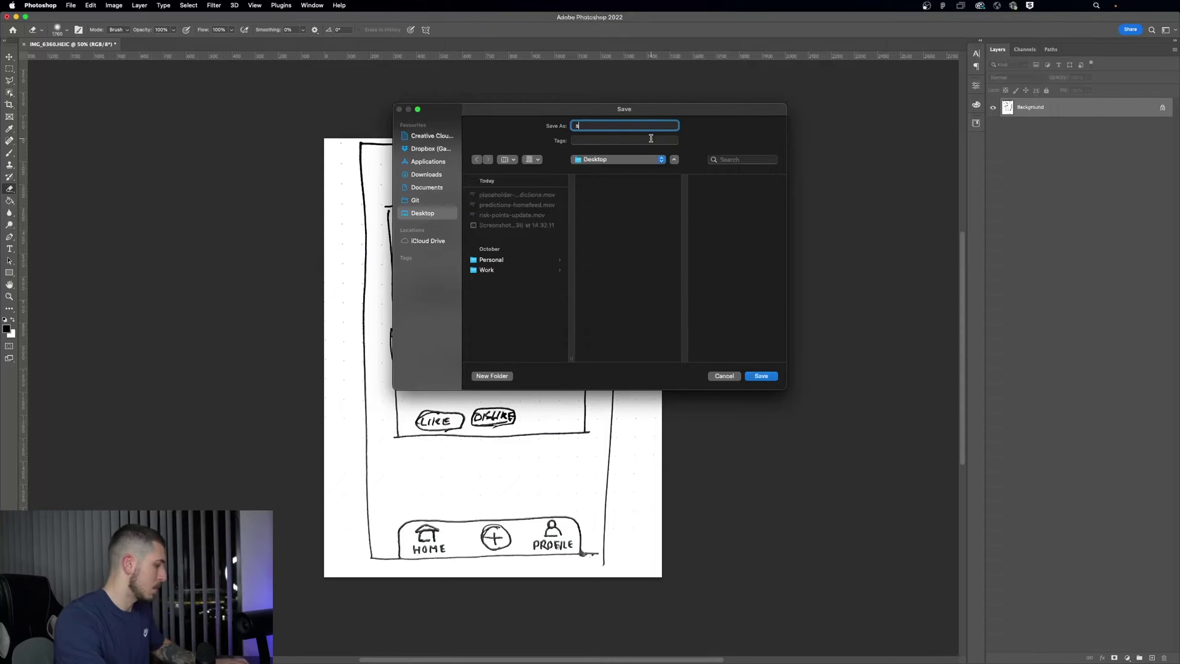
click(761, 376)
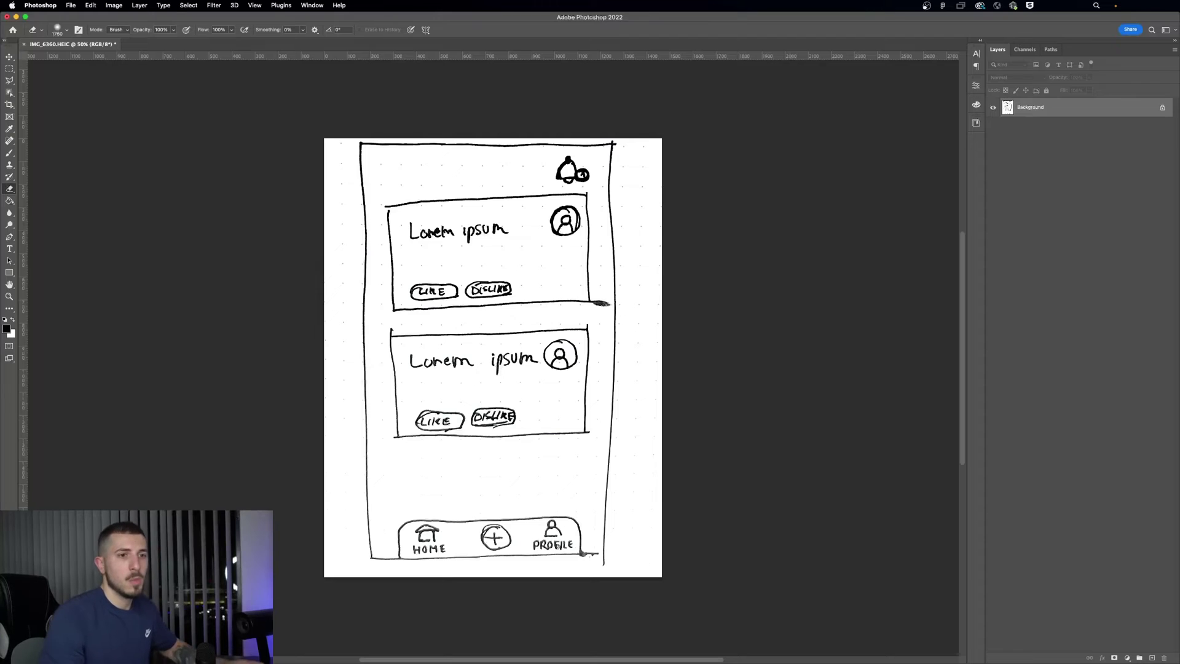
key(super+Tab)
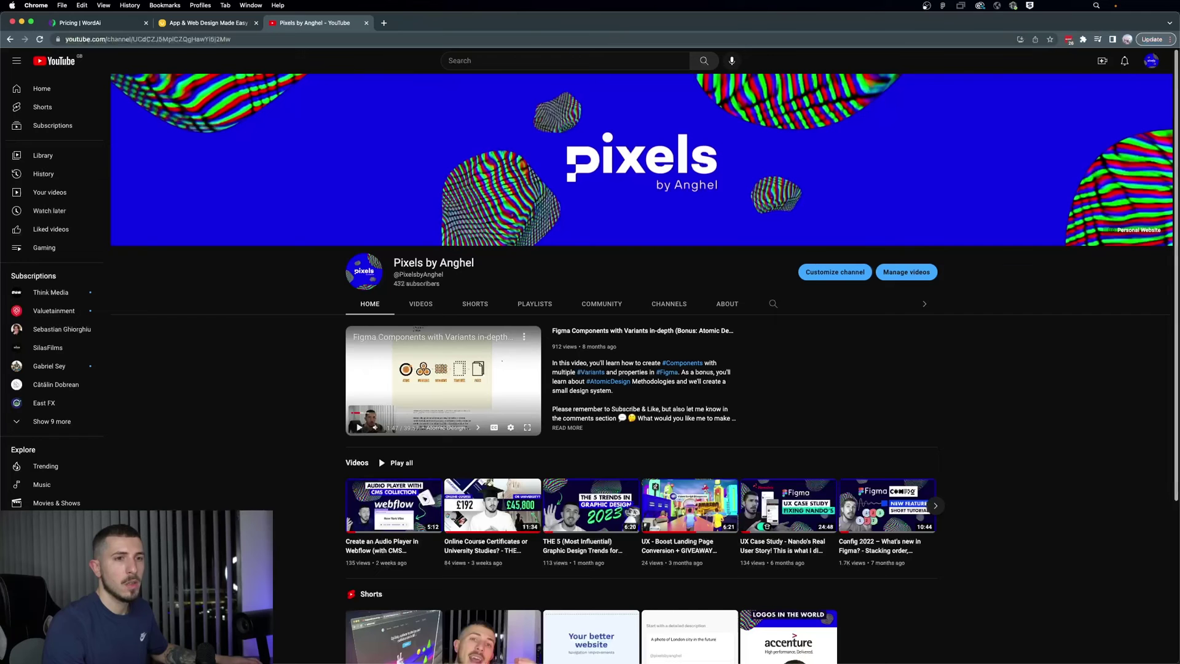
Step: Open the Uizard website and sign up for a free account with Google
click(201, 23)
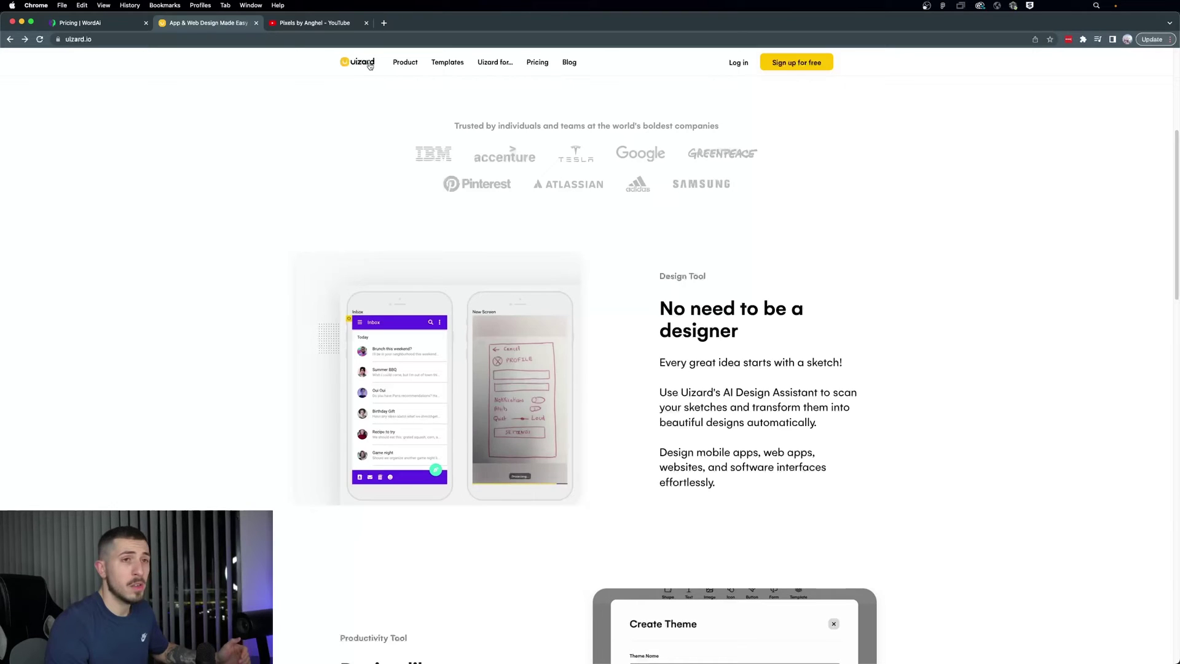
mouse_move(405, 64)
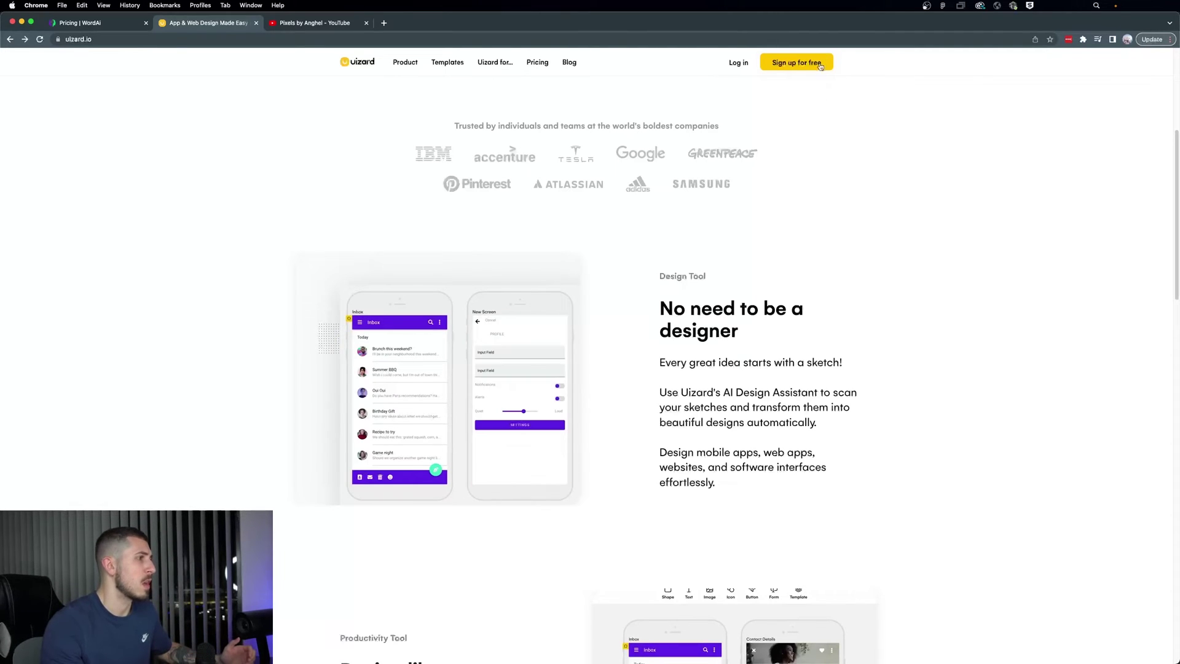
click(794, 62)
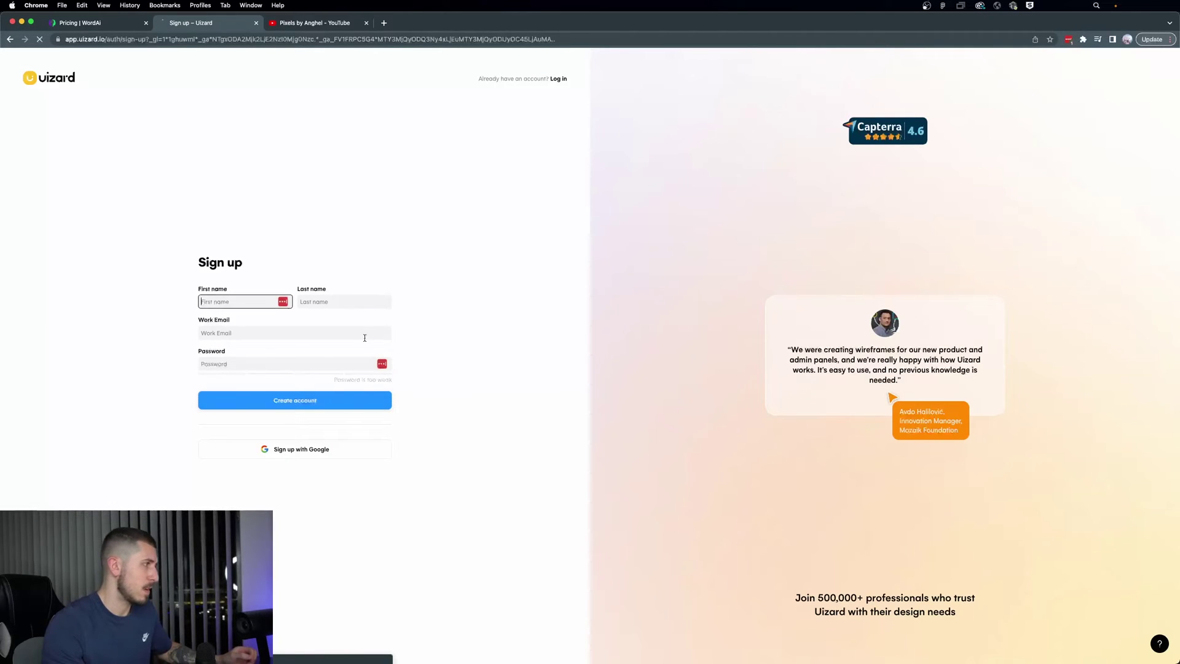
click(312, 456)
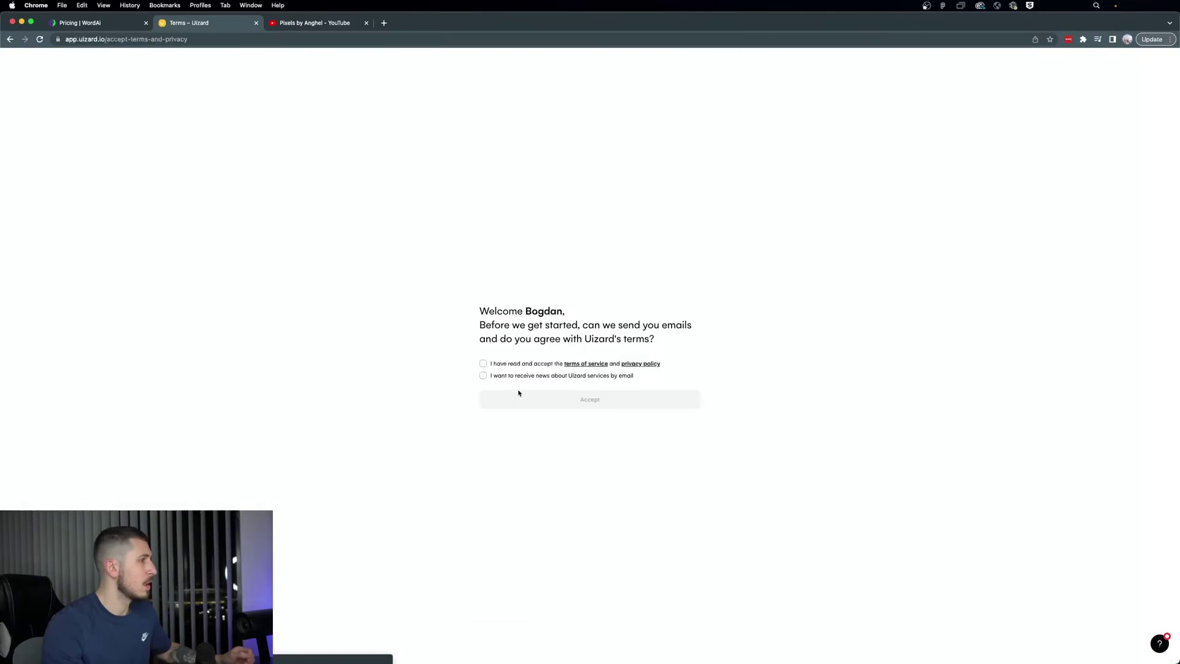
Step: Accept the terms, choose Facebook / Instagram as referral source, and skip the remaining onboarding
click(483, 363)
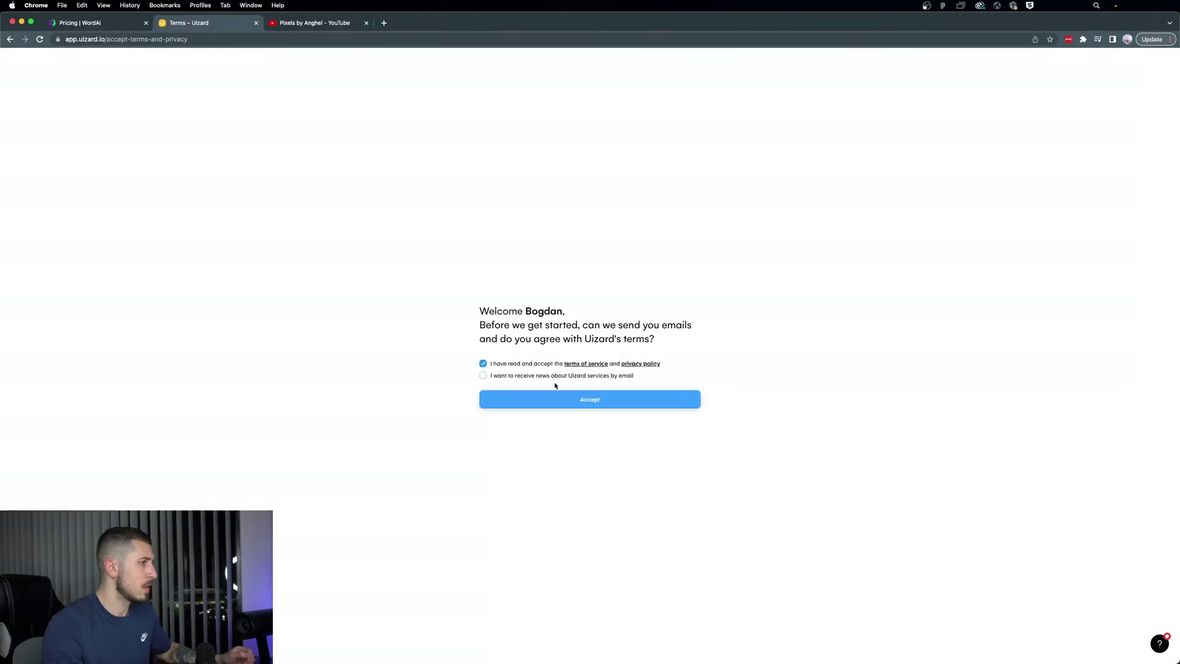
click(556, 400)
click(650, 378)
click(559, 375)
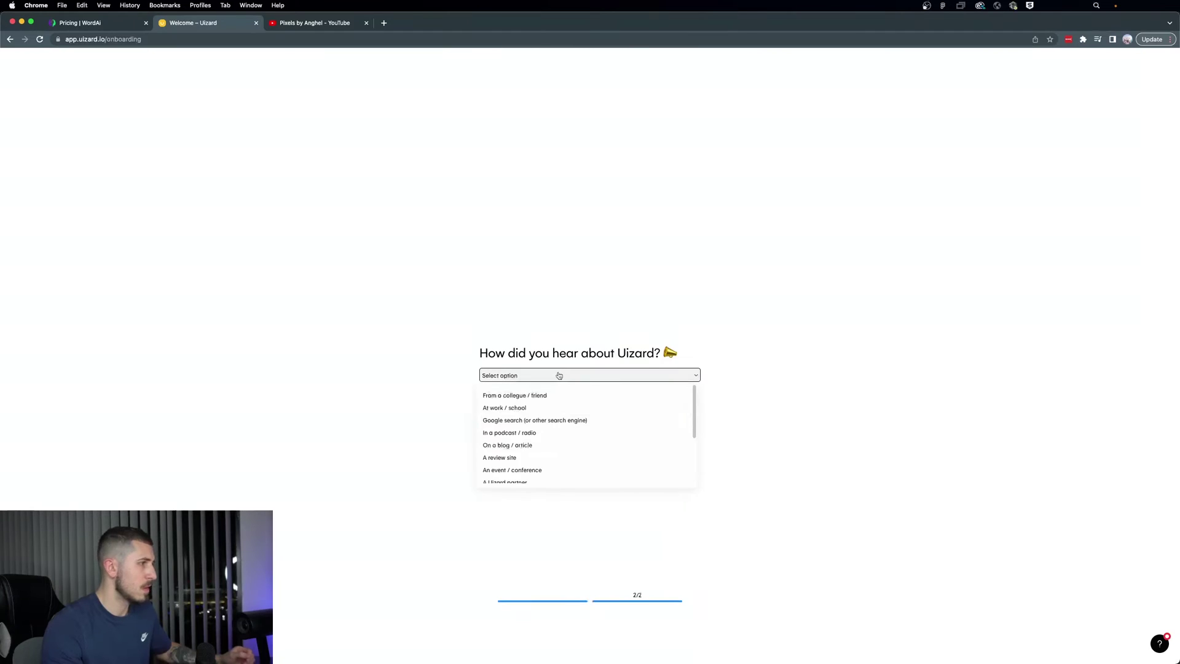
scroll(541, 417, down, 5)
click(517, 440)
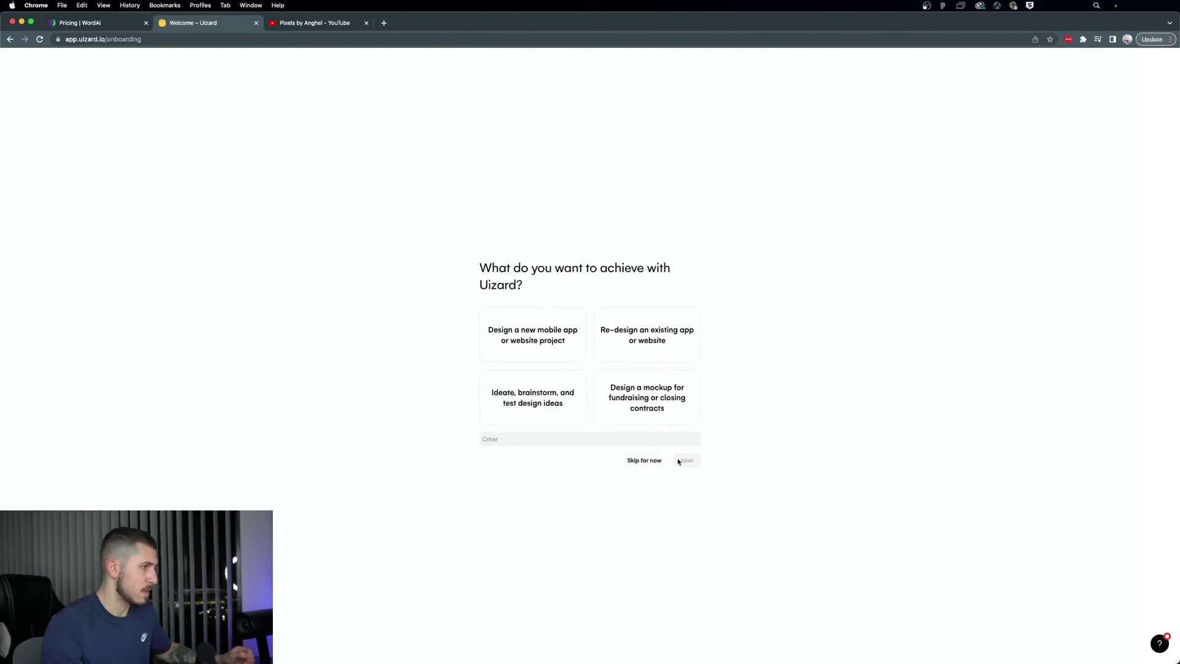
click(645, 461)
click(589, 420)
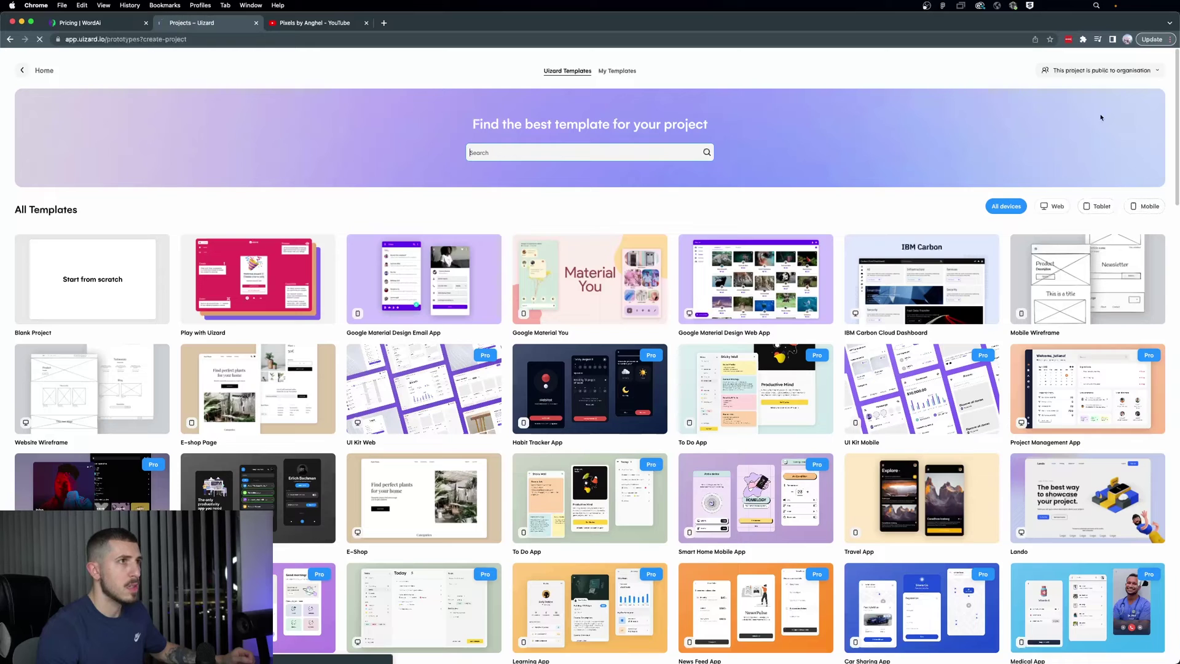
Step: Create a Mobile Blank Project from the template gallery
click(1101, 70)
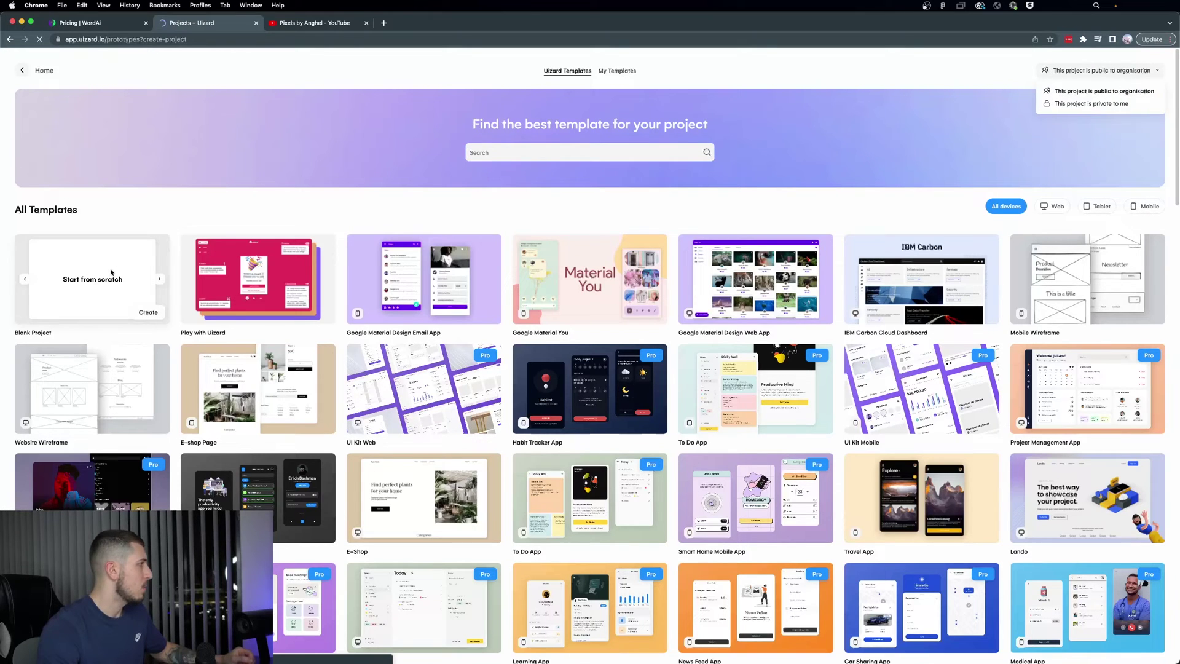
click(148, 313)
click(148, 312)
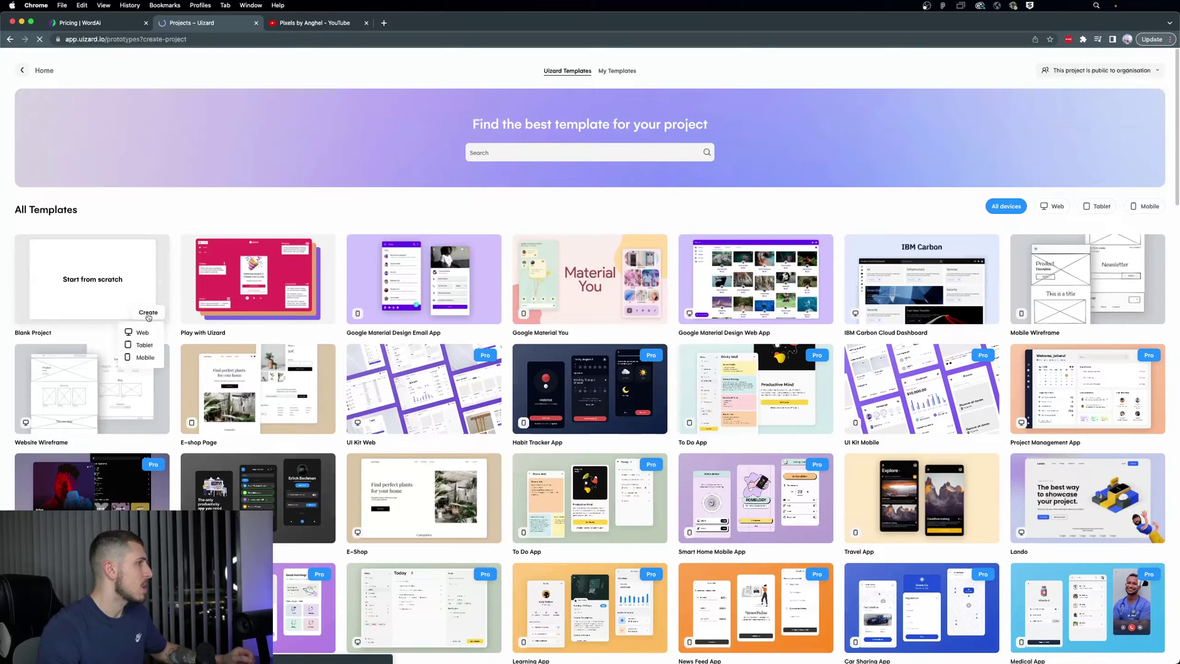
click(147, 358)
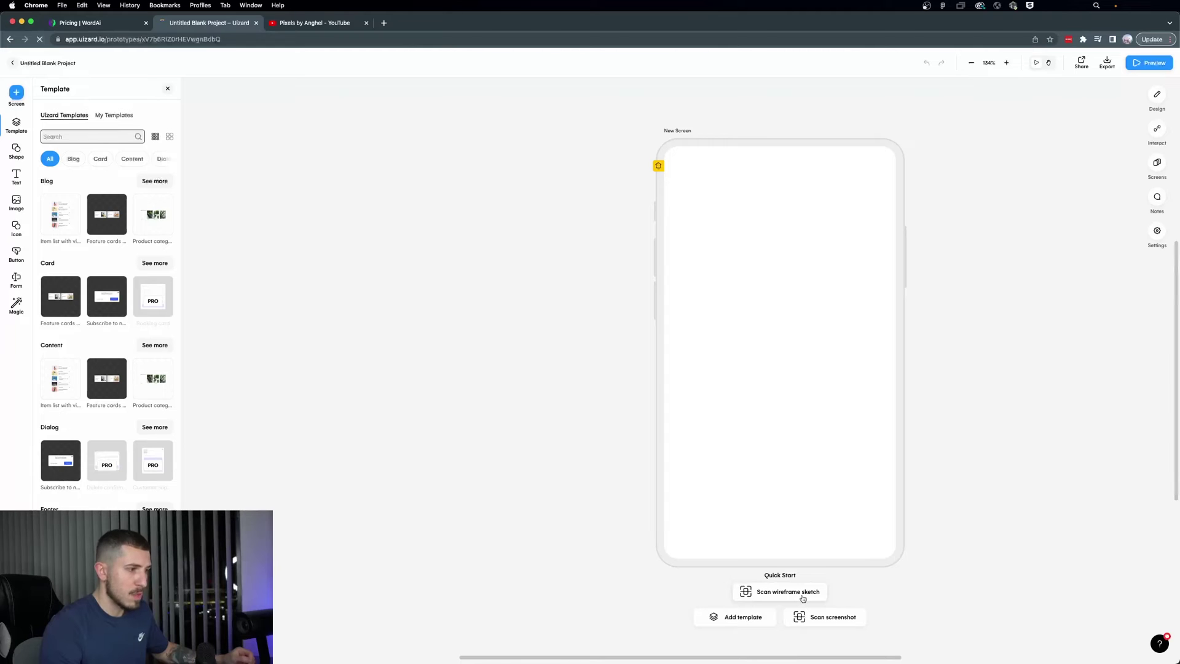
Step: Scan the first example wireframe sketch and import it as a digital mobile screen
click(802, 596)
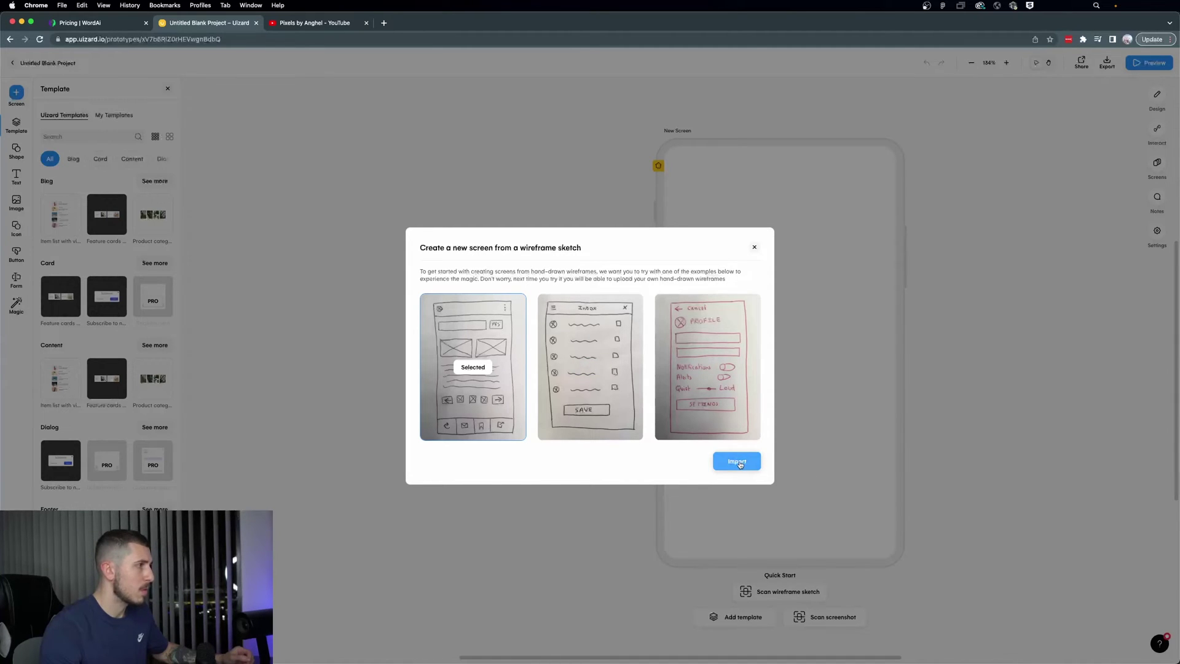
click(737, 462)
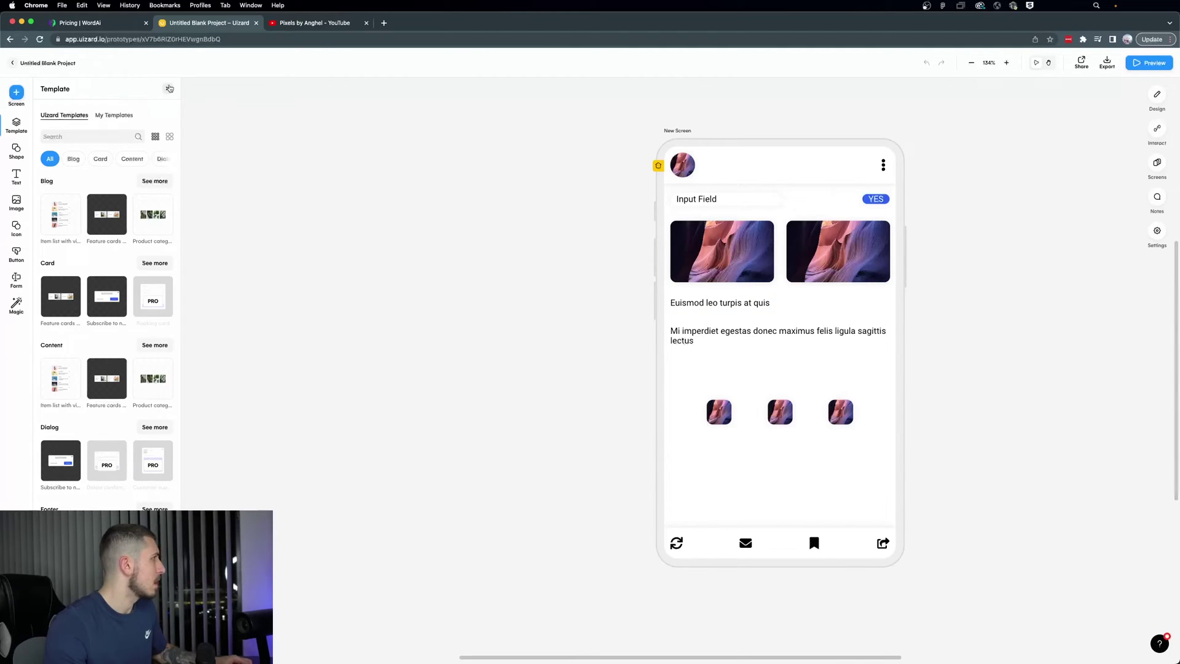
Step: Close the Template panel, toggle Settings and Design panels, and select then deselect the phone screen
click(169, 89)
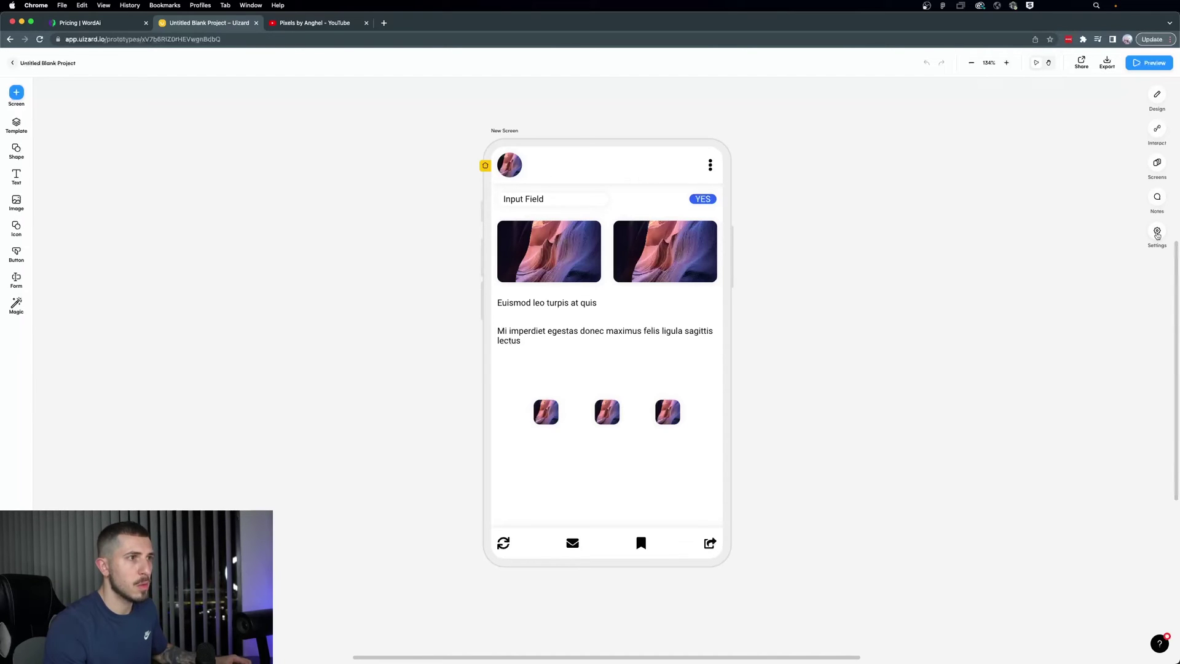
click(1158, 231)
click(1158, 232)
click(1158, 98)
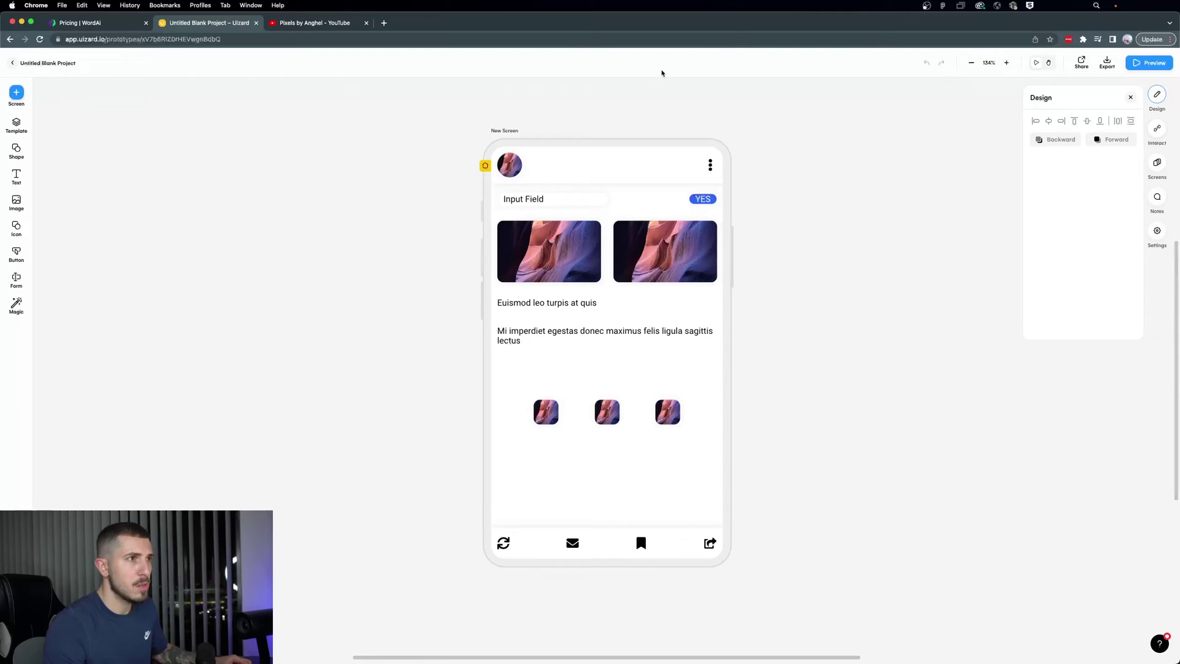
click(536, 142)
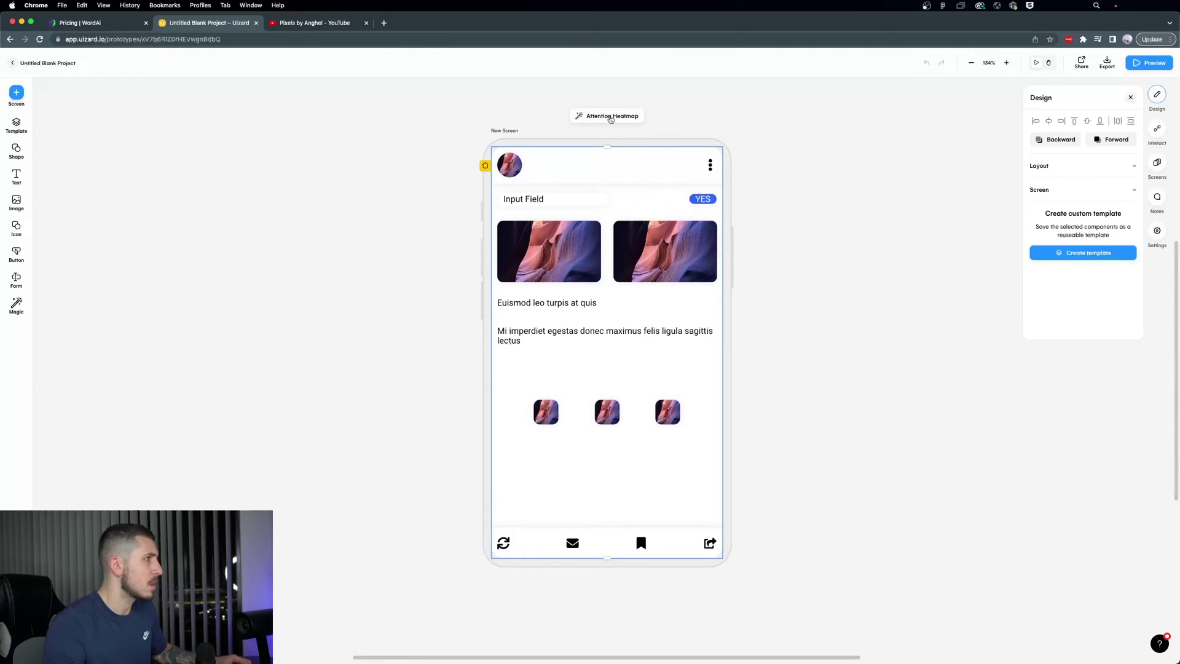
click(306, 205)
click(17, 124)
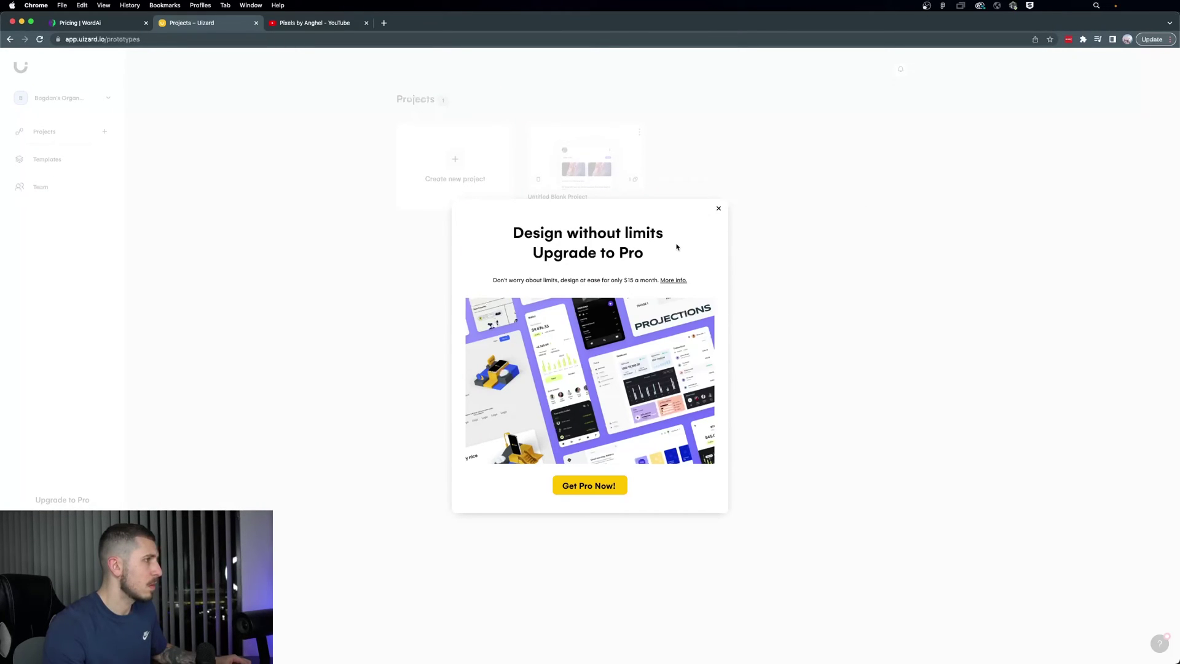
Step: Dismiss the upgrade offer and create a new Mobile Blank Project
click(719, 209)
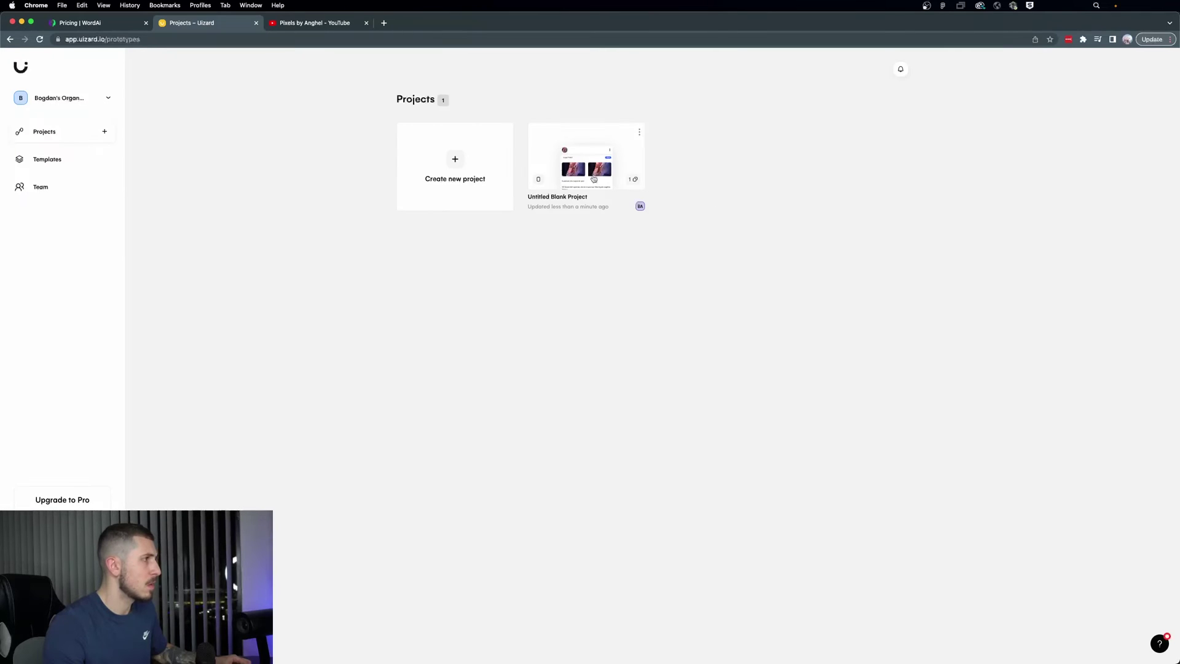
click(462, 169)
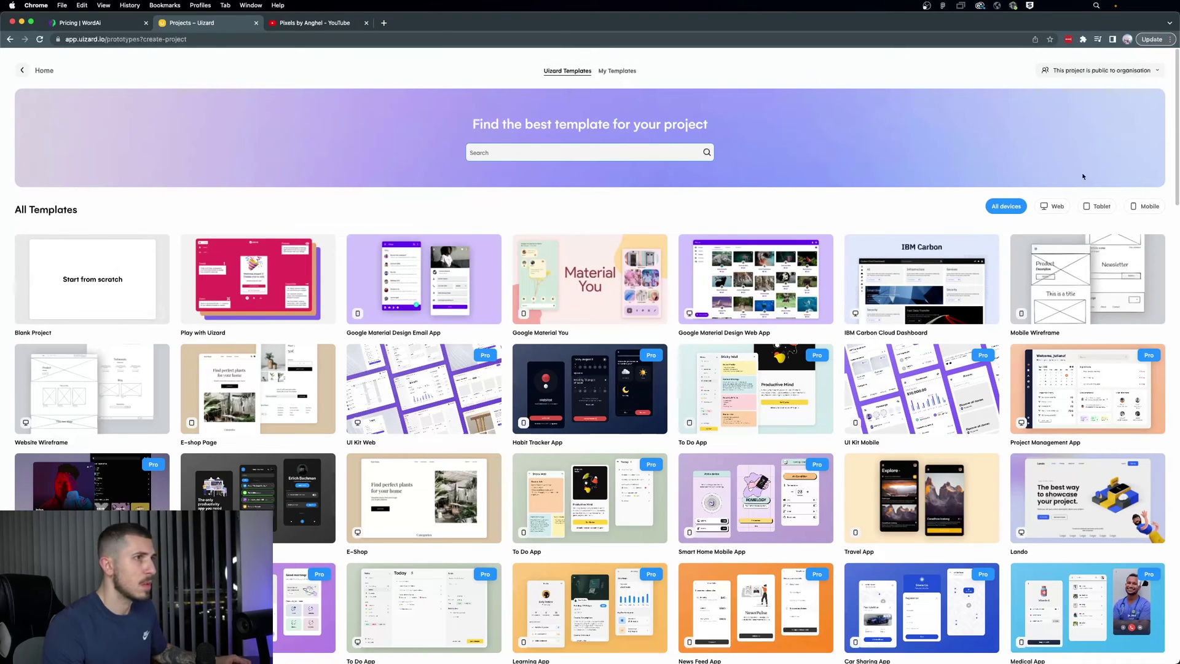
click(1137, 207)
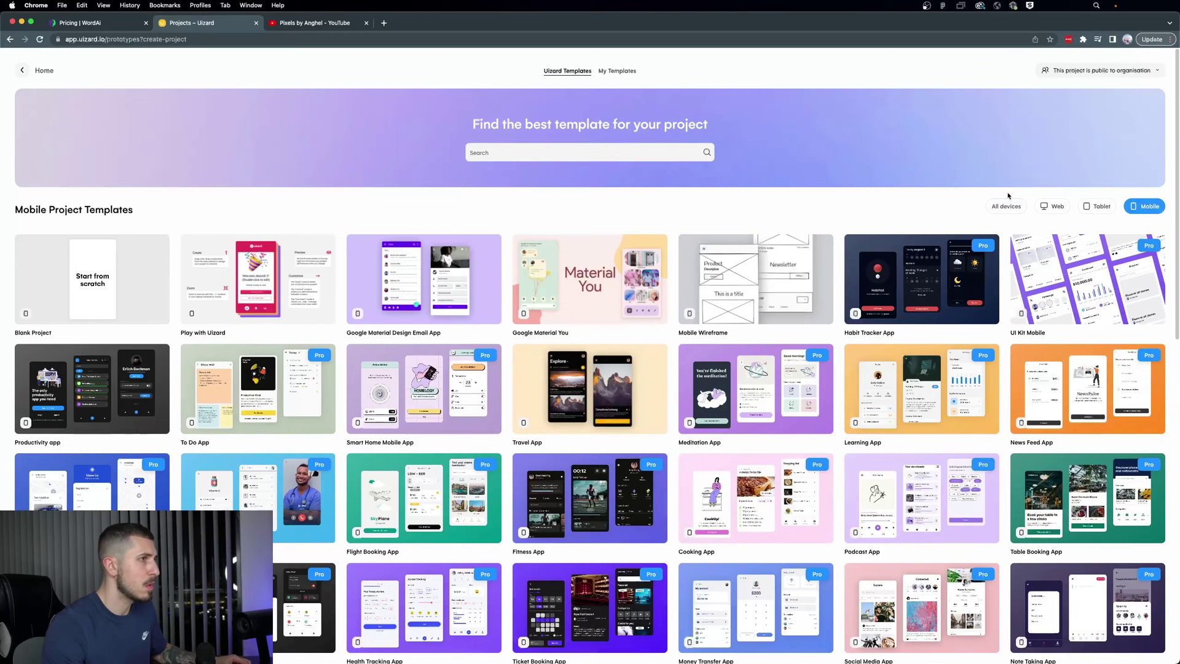
click(147, 313)
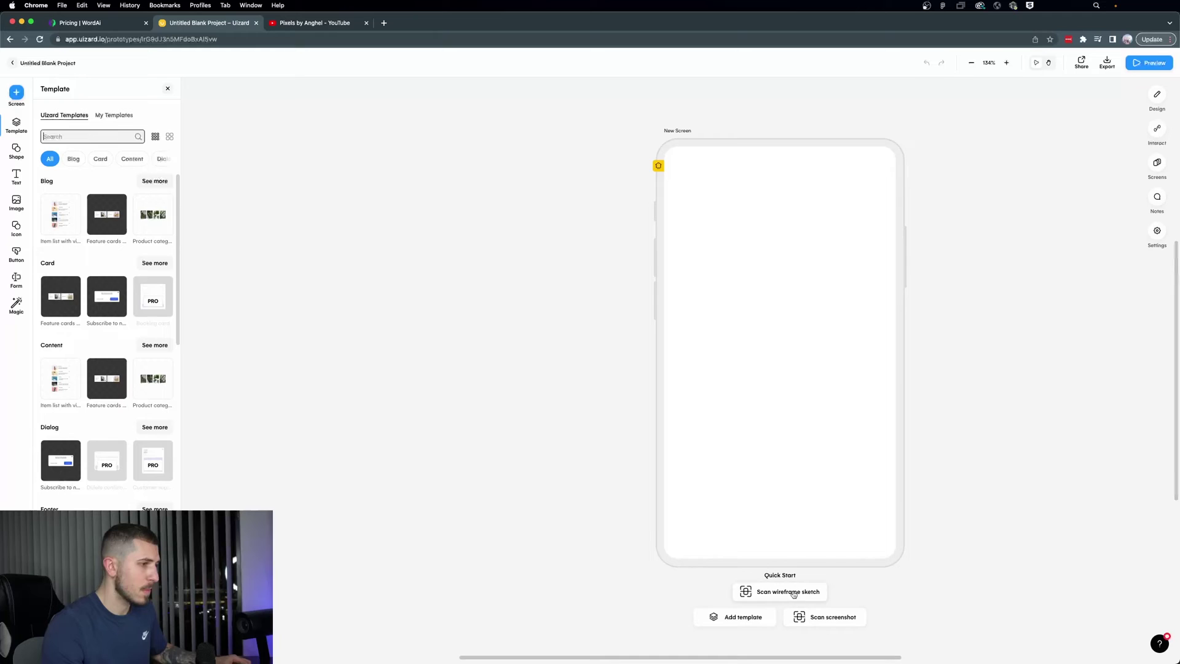
Step: Upload sketch.png through Scan wireframe sketch and import it as a screen
click(795, 595)
click(636, 403)
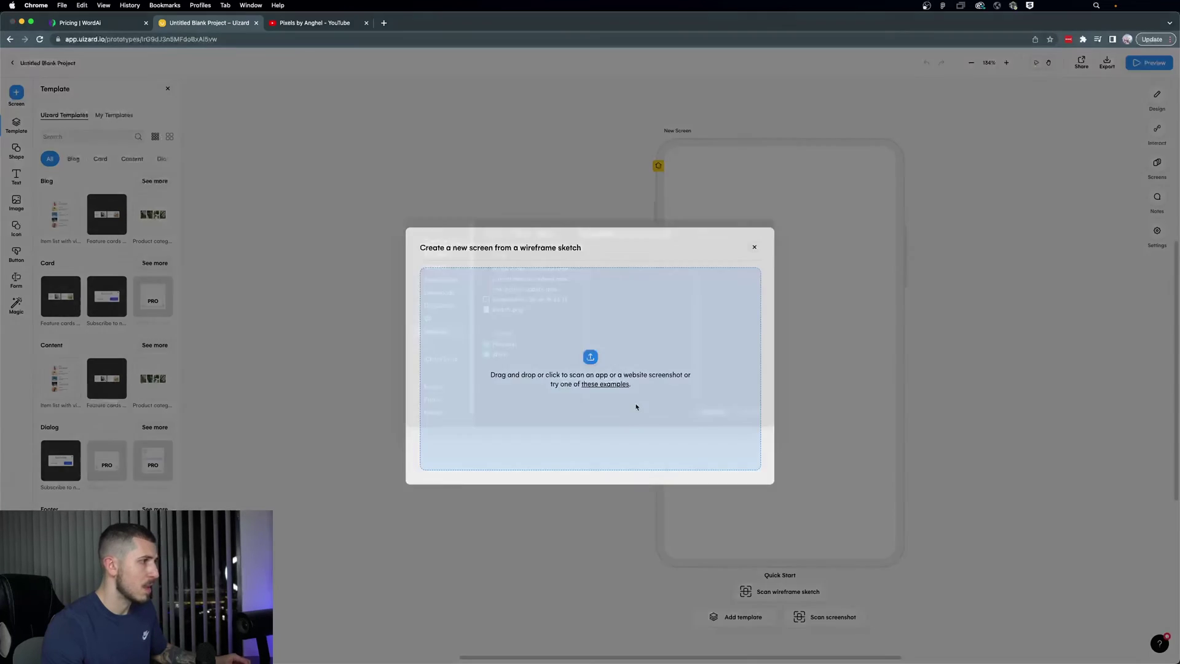
double_click(517, 325)
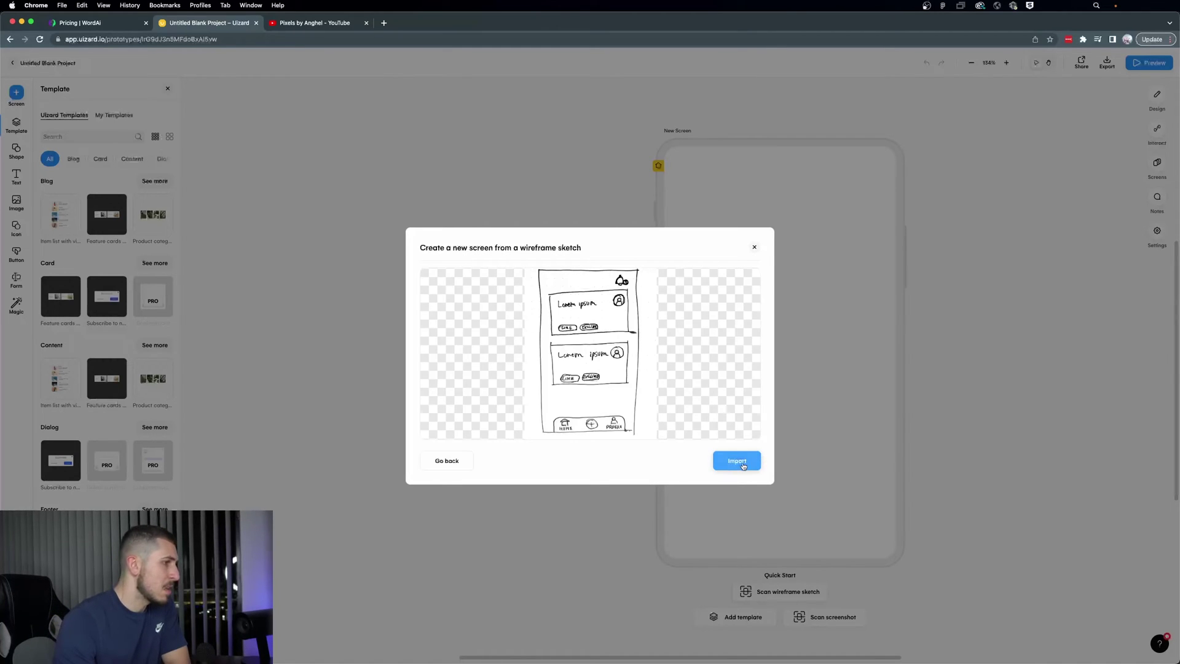
click(738, 462)
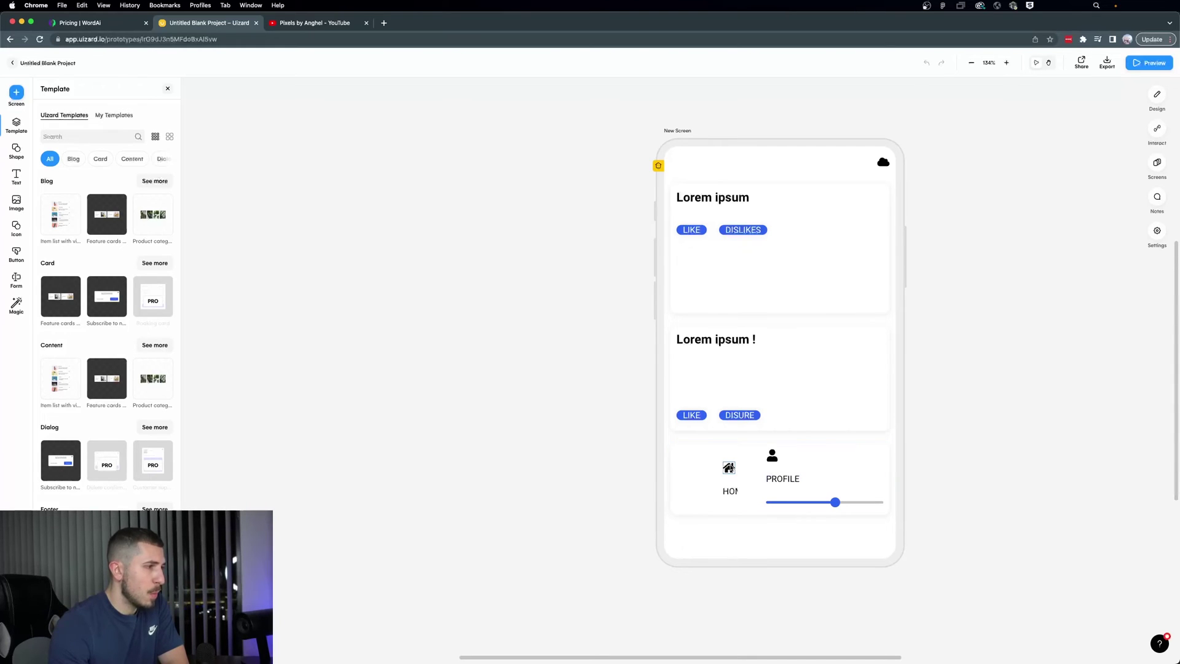
click(731, 490)
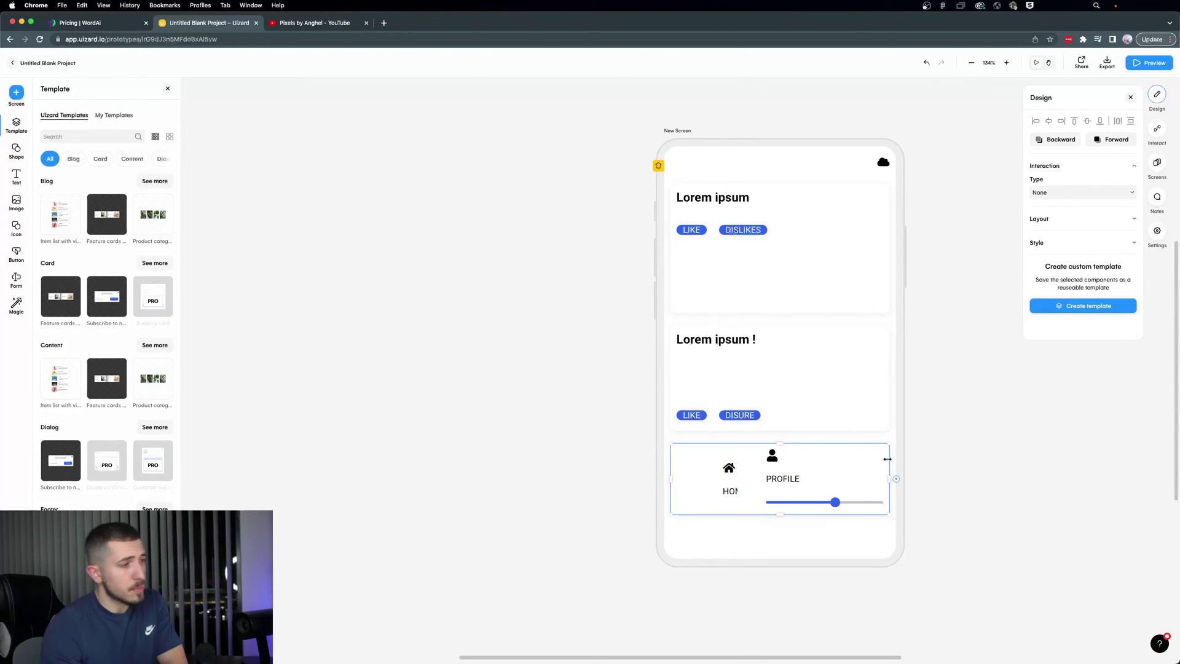
click(980, 440)
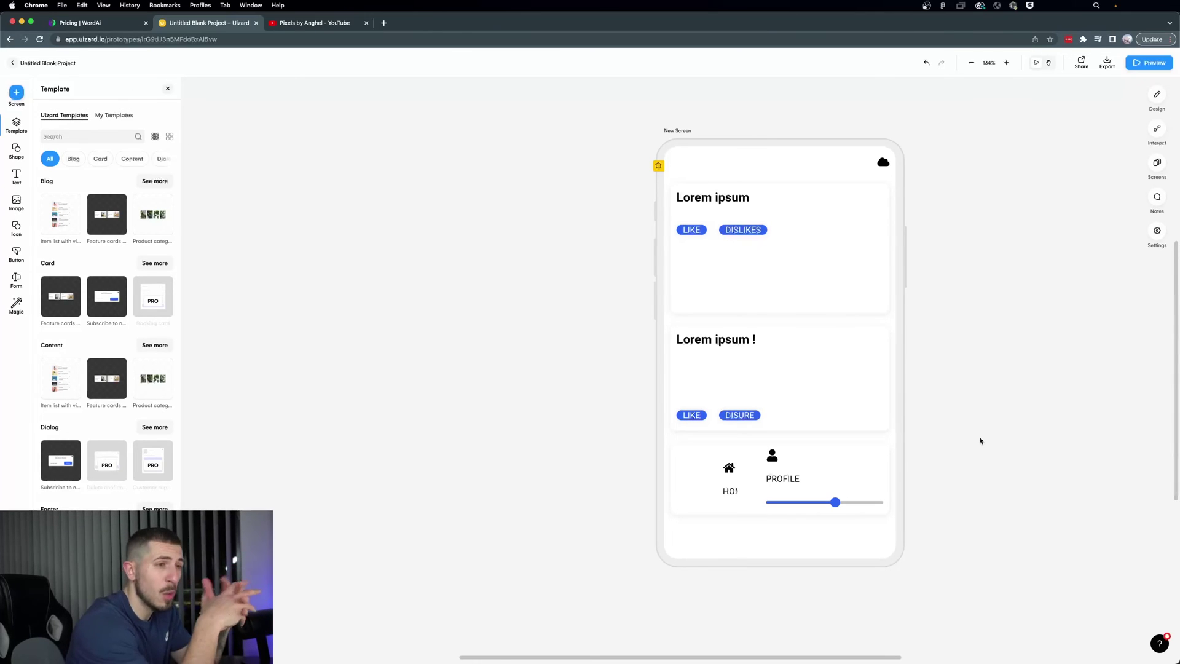
mouse_move(959, 660)
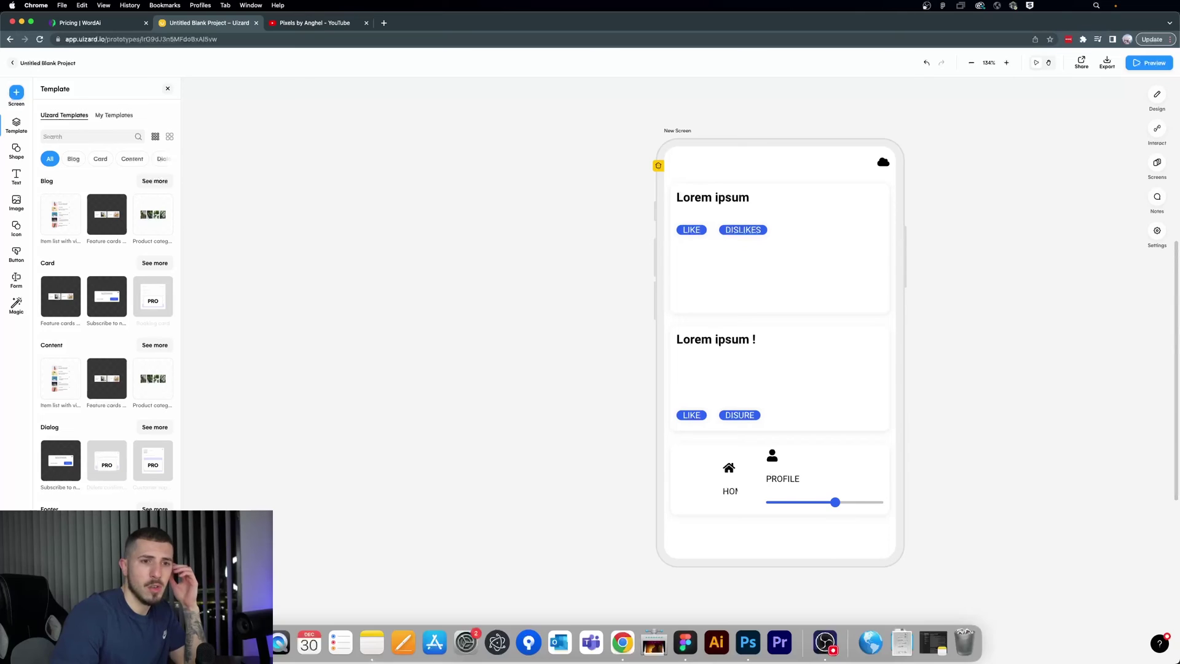
click(748, 643)
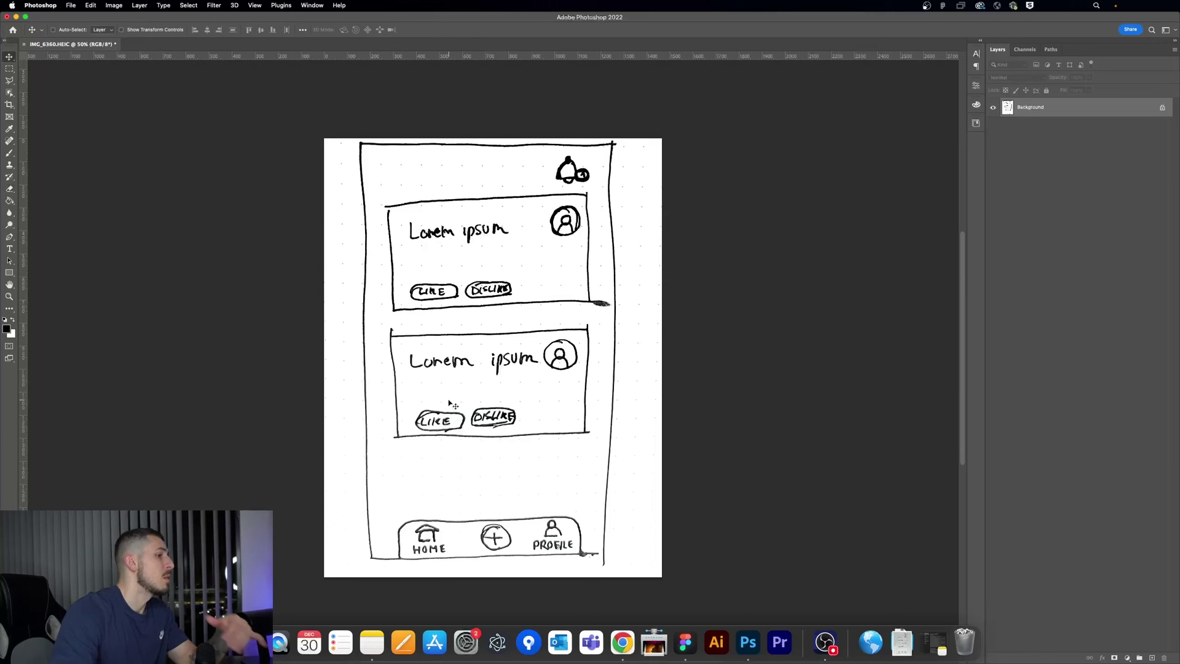
click(621, 643)
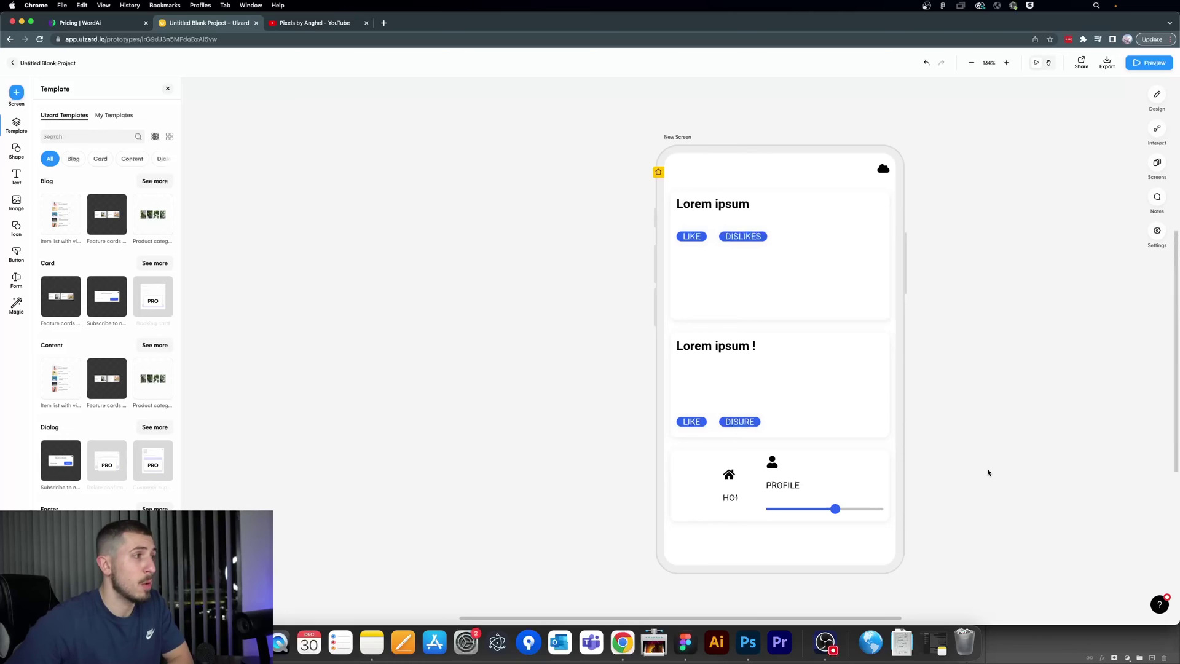
Step: Bring Photoshop to the front to compare the original sketch with Uizard's screen
click(748, 642)
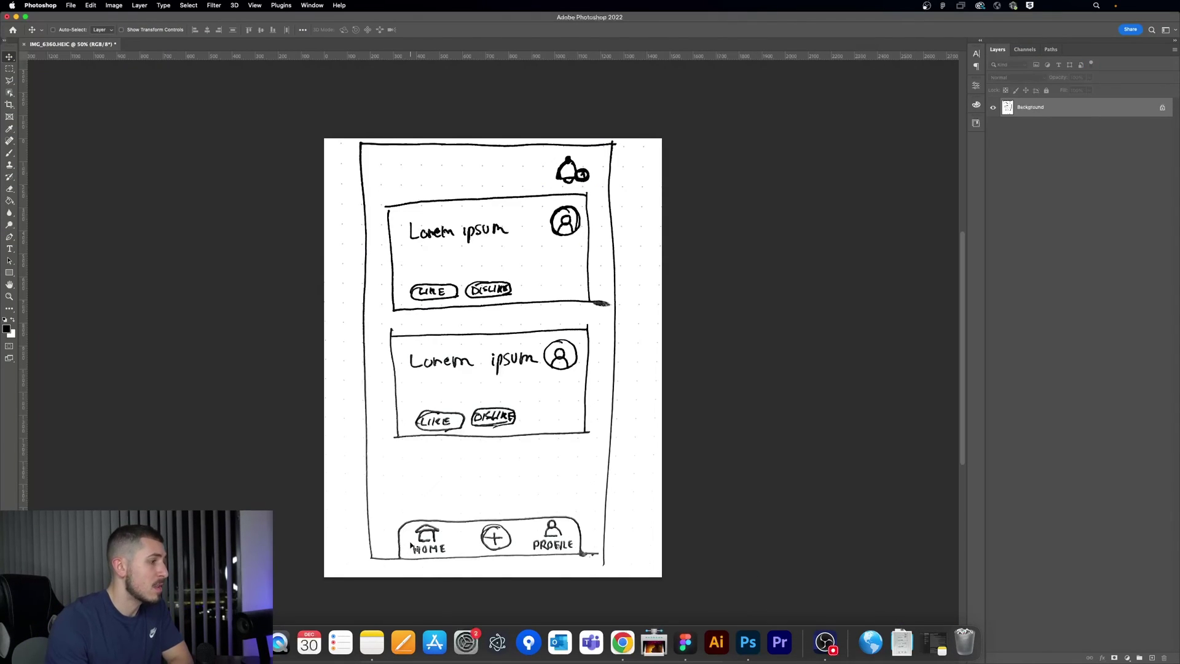